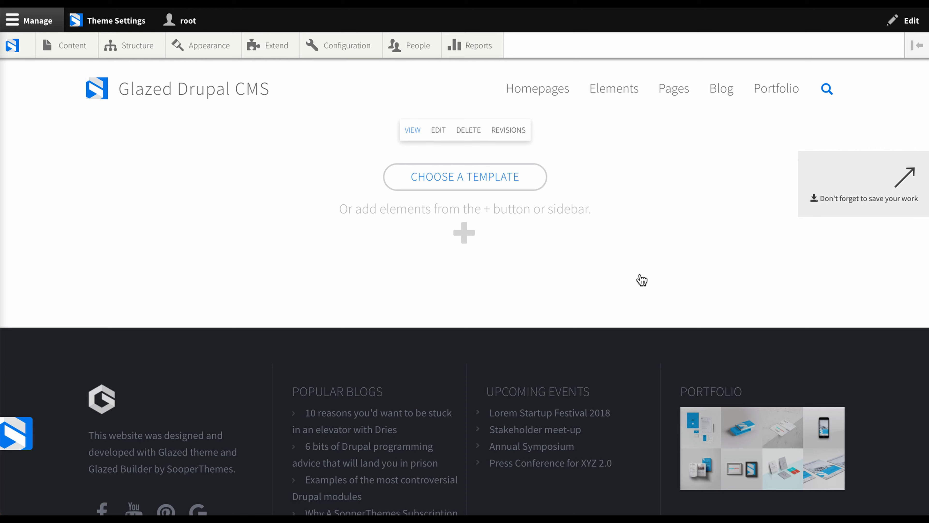
# - Add a section to the empty page and insert a row with four equal columns in it
pyautogui.click(472, 242)
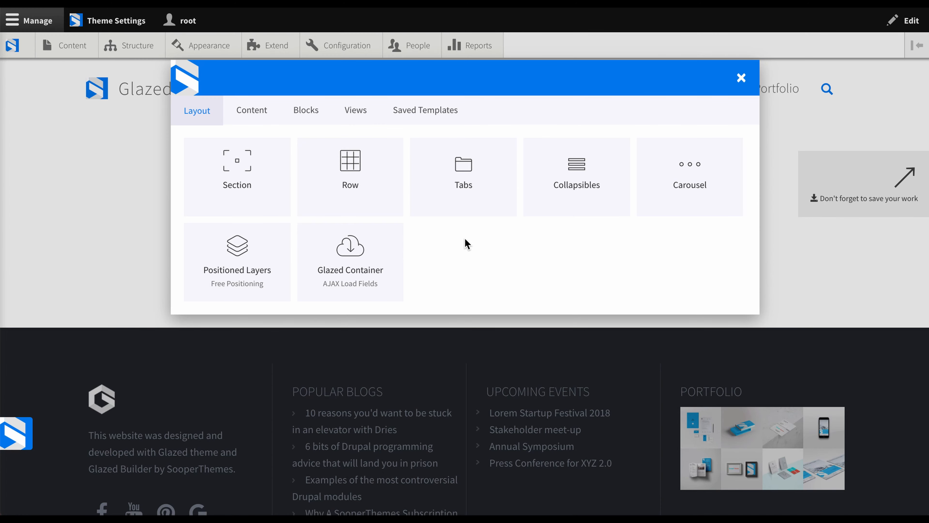
pyautogui.click(276, 190)
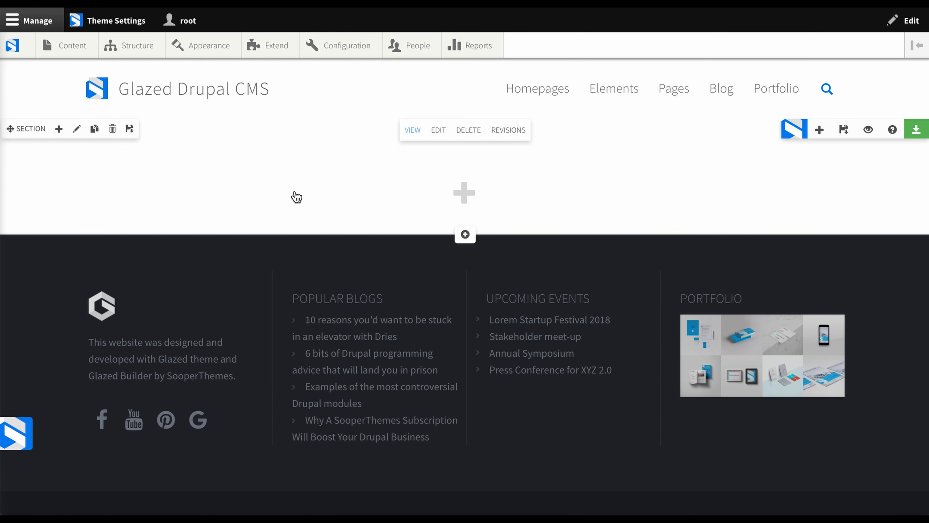
pyautogui.click(448, 192)
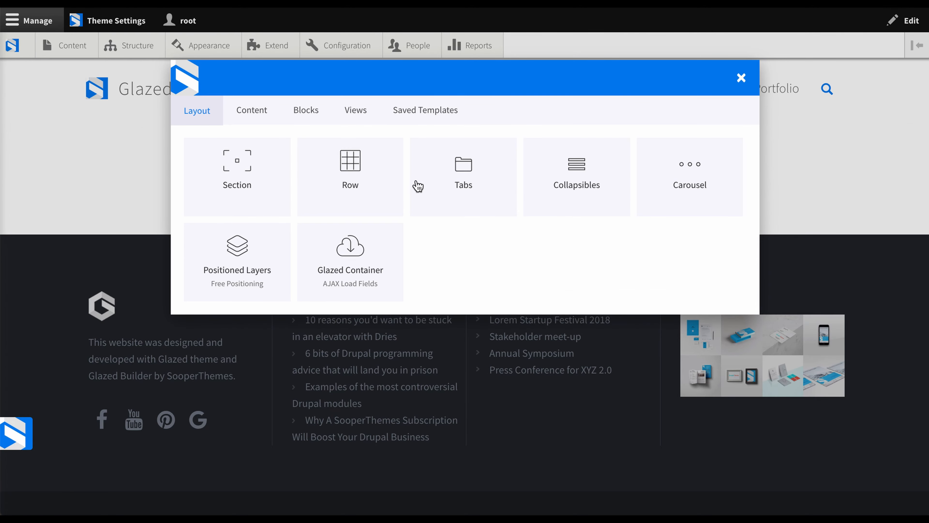
pyautogui.click(365, 167)
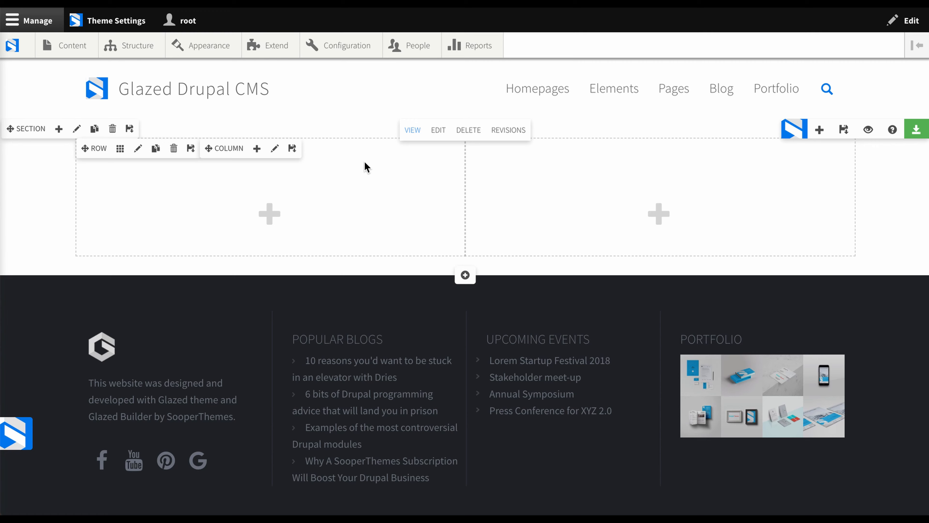
pyautogui.moveTo(120, 148)
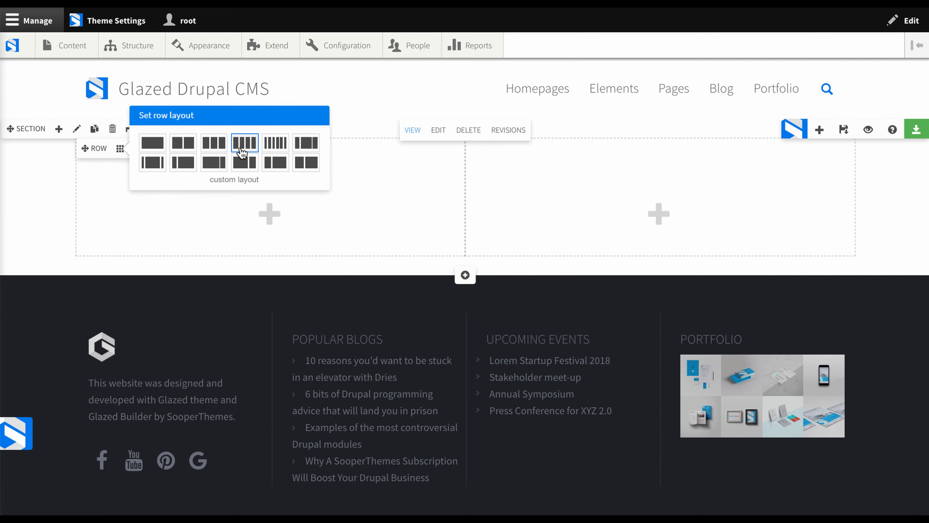
pyautogui.click(241, 152)
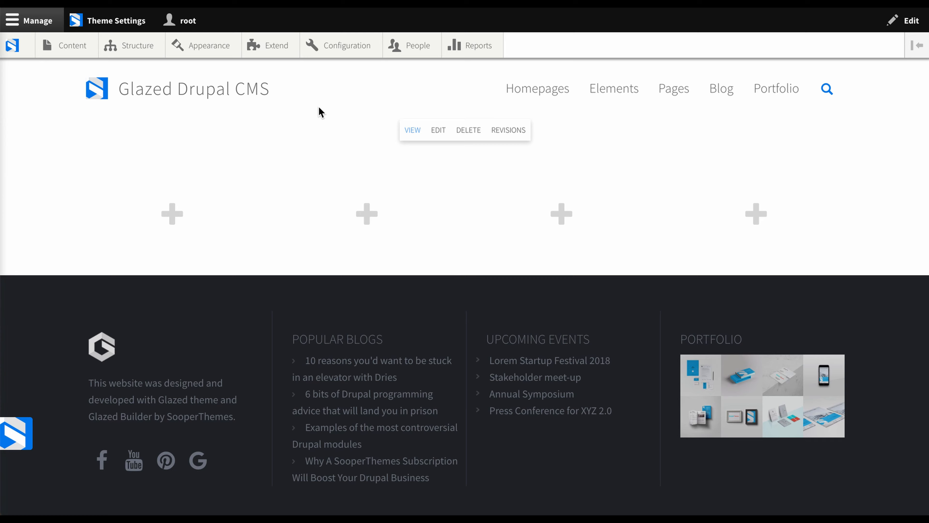
# - Add a Text element with the default placeholder text to the row's second column and save it
pyautogui.click(362, 212)
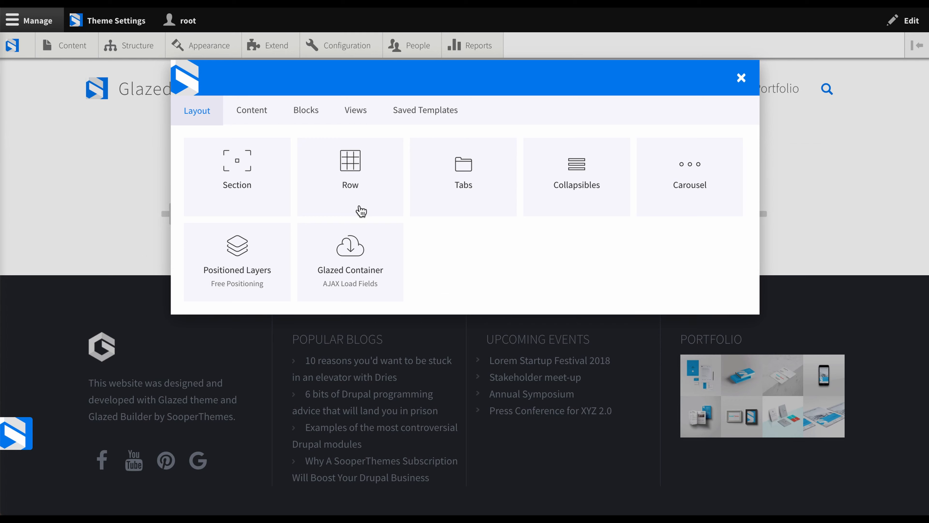
pyautogui.click(266, 118)
pyautogui.click(365, 417)
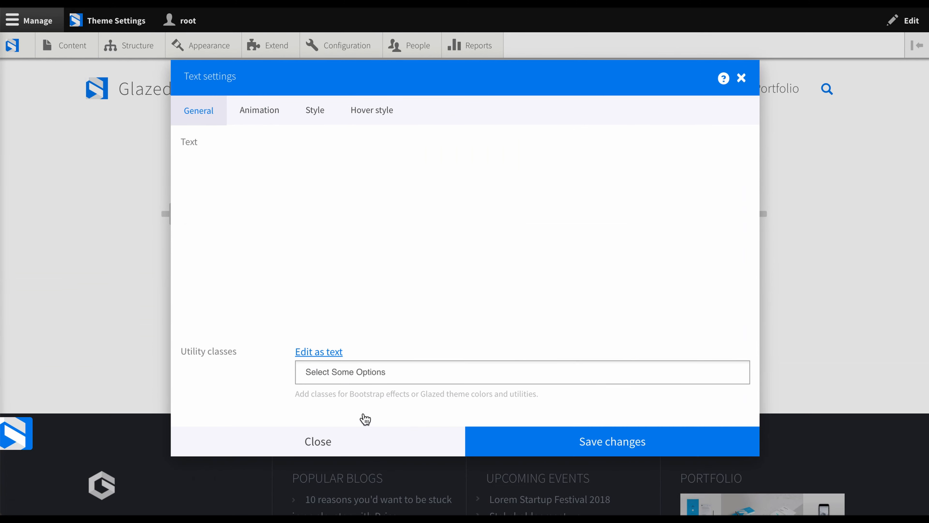
pyautogui.click(505, 448)
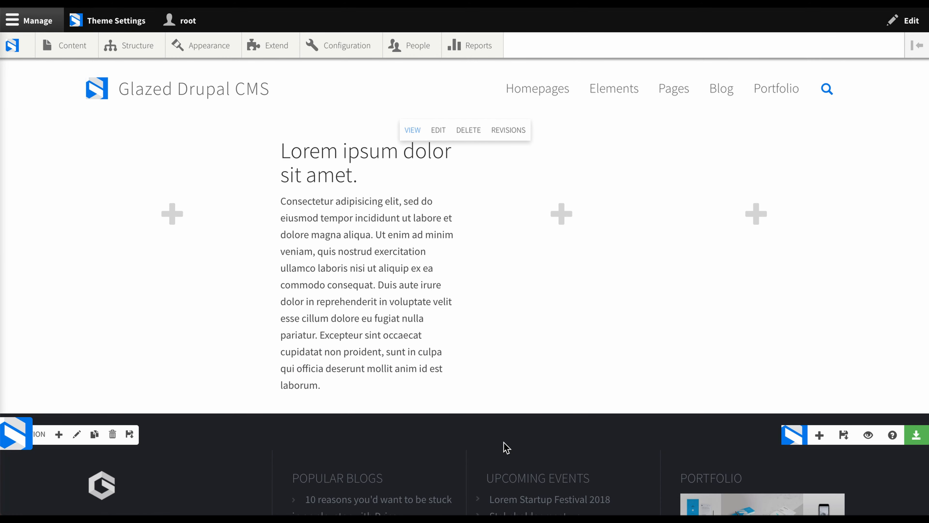
# - Clone the text element and move one copy into the third column
pyautogui.moveTo(377, 271)
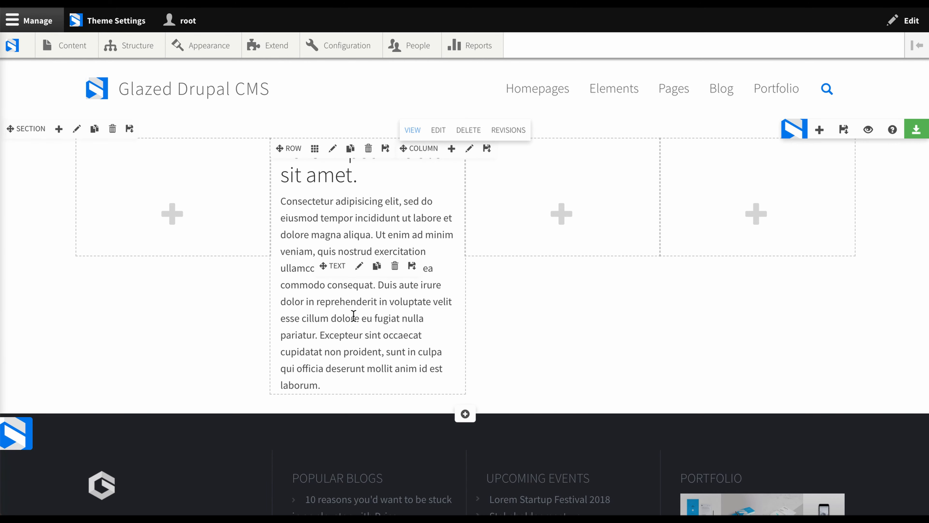
pyautogui.click(378, 267)
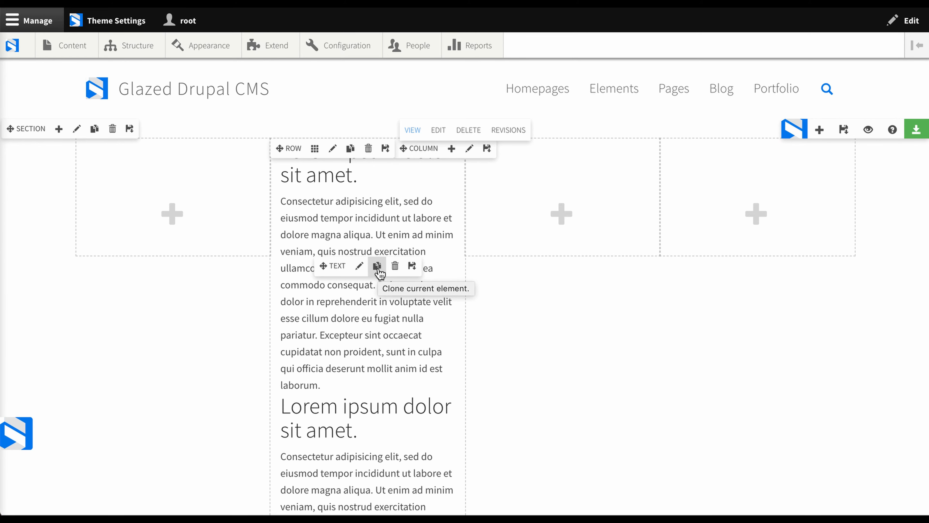
pyautogui.moveTo(333, 266); pyautogui.dragTo(522, 214)
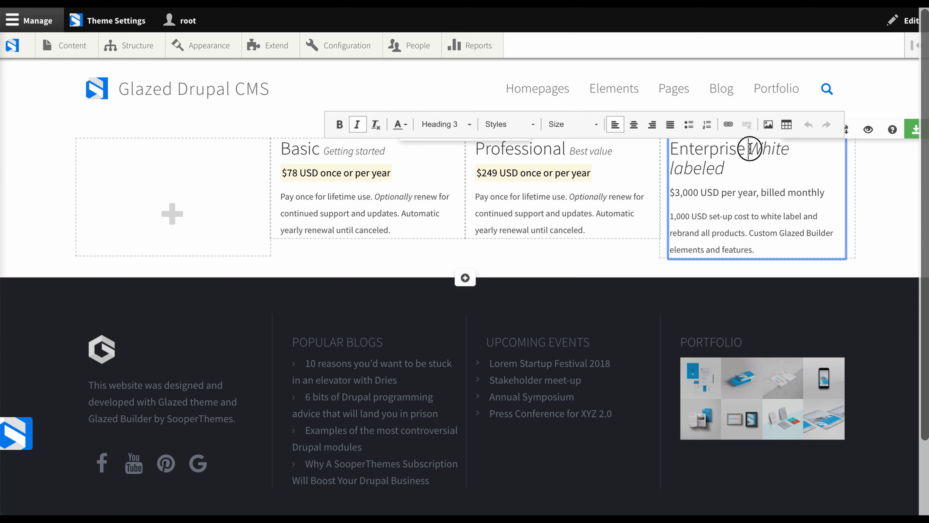
# - Set the font size of "White labeled" in the Enterprise heading to 16
pyautogui.moveTo(724, 168)
pyautogui.mouseDown()
pyautogui.moveTo(767, 158)
pyautogui.moveTo(724, 168)
pyautogui.mouseUp()
pyautogui.click(768, 157)
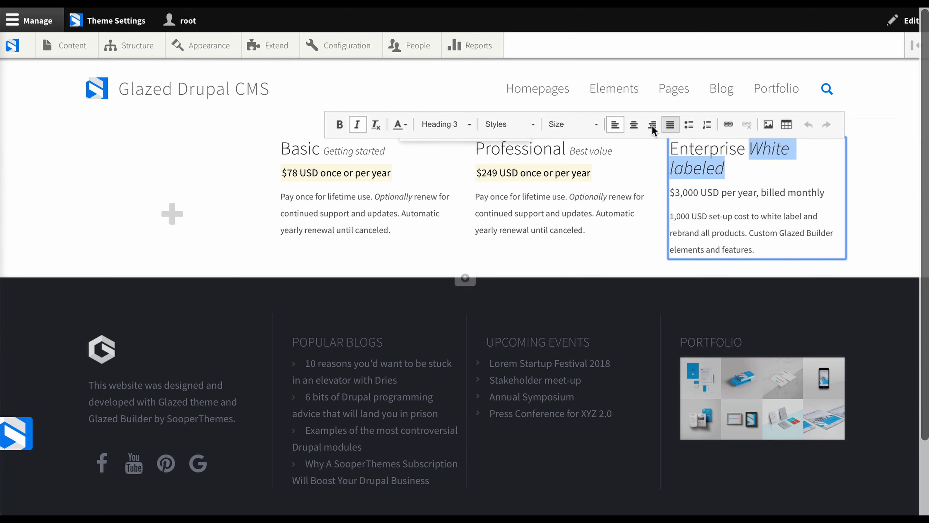
pyautogui.click(586, 124)
pyautogui.scroll(-3, 590, 220)
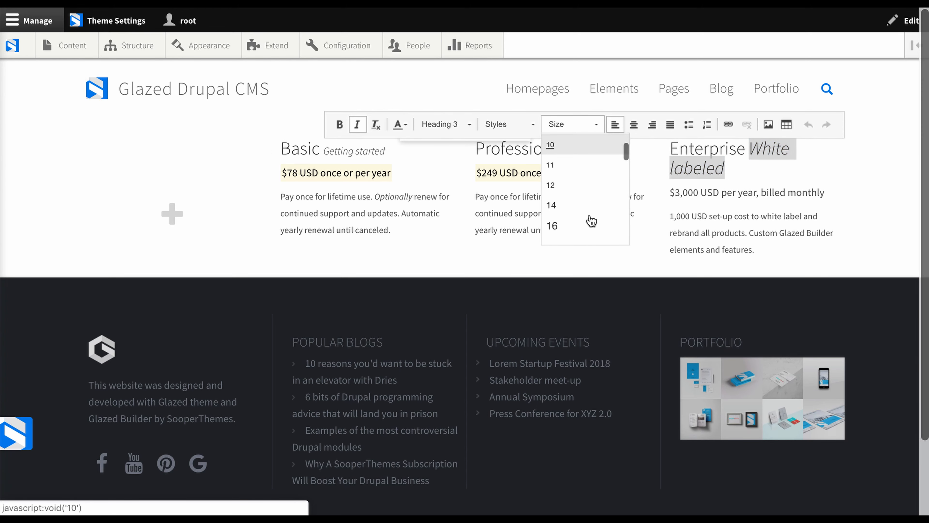
pyautogui.click(586, 223)
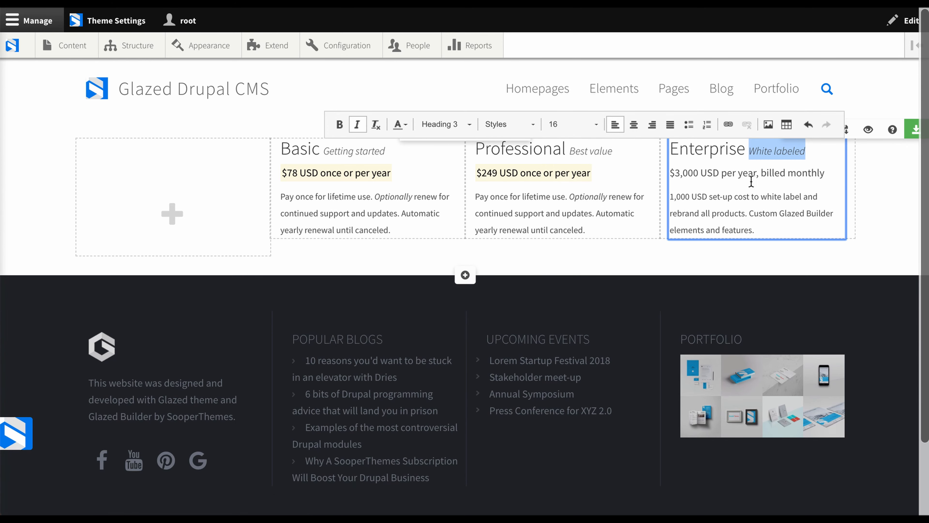
pyautogui.click(865, 224)
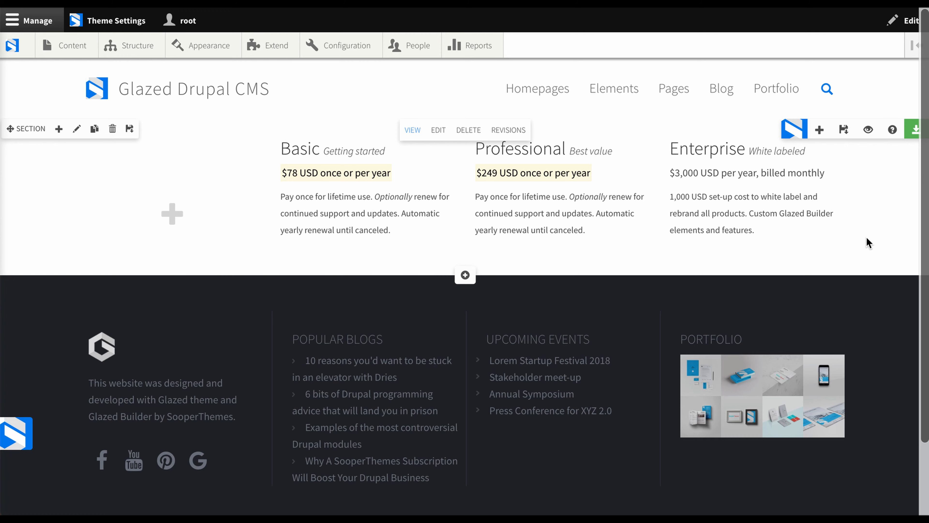
# - Apply the Highlighted style to the "$3,000 USD per year, billed monthly" line in the Enterprise text and save the changes
pyautogui.click(749, 187)
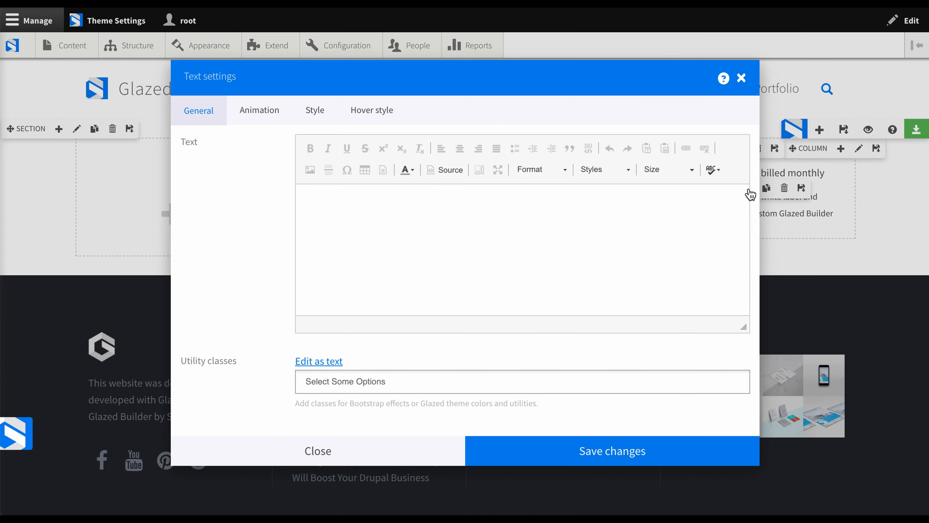
pyautogui.moveTo(444, 227); pyautogui.dragTo(294, 232)
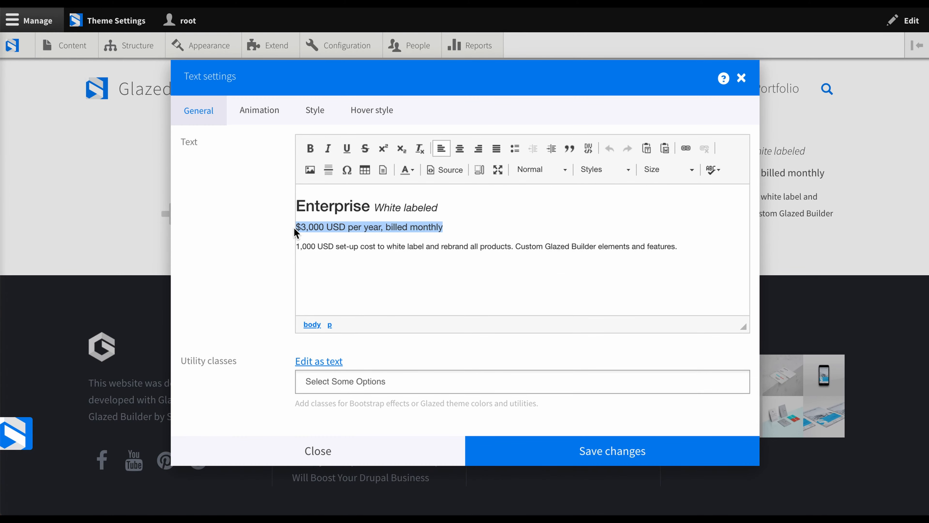
pyautogui.click(620, 172)
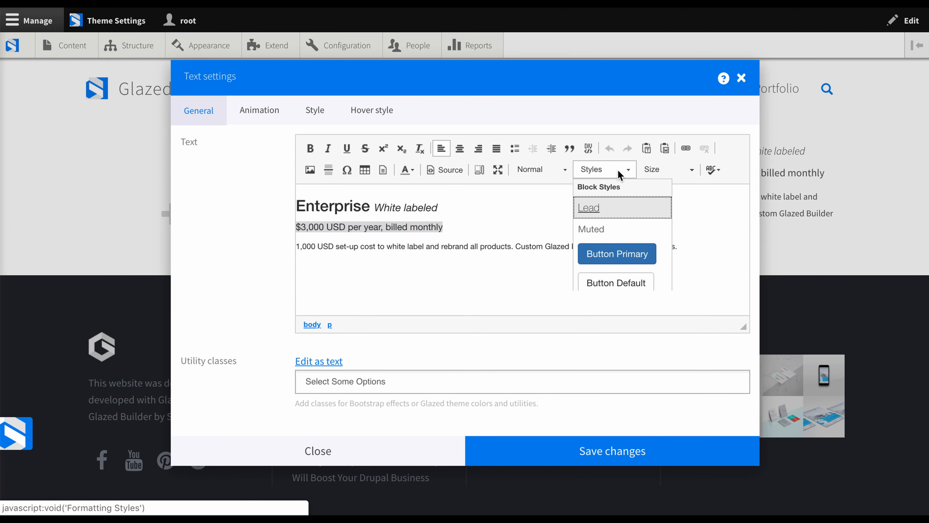
pyautogui.scroll(-2, 621, 266)
pyautogui.click(621, 261)
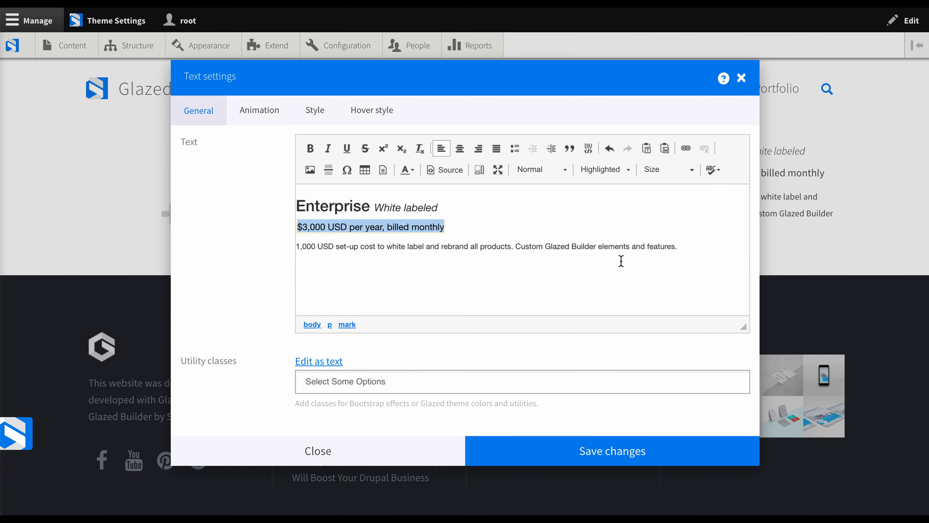
pyautogui.click(621, 261)
pyautogui.click(651, 451)
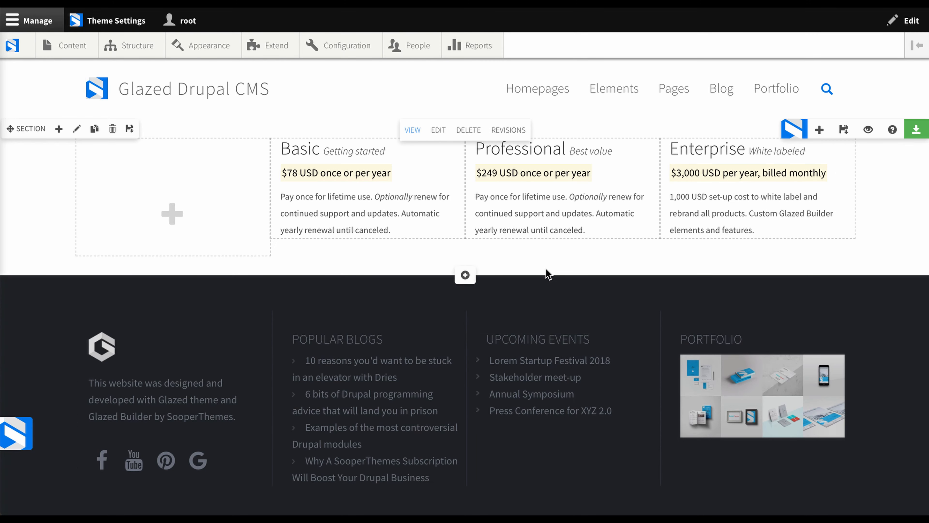
# - Set the pricing row's border color to light grey in its style settings
pyautogui.click(138, 152)
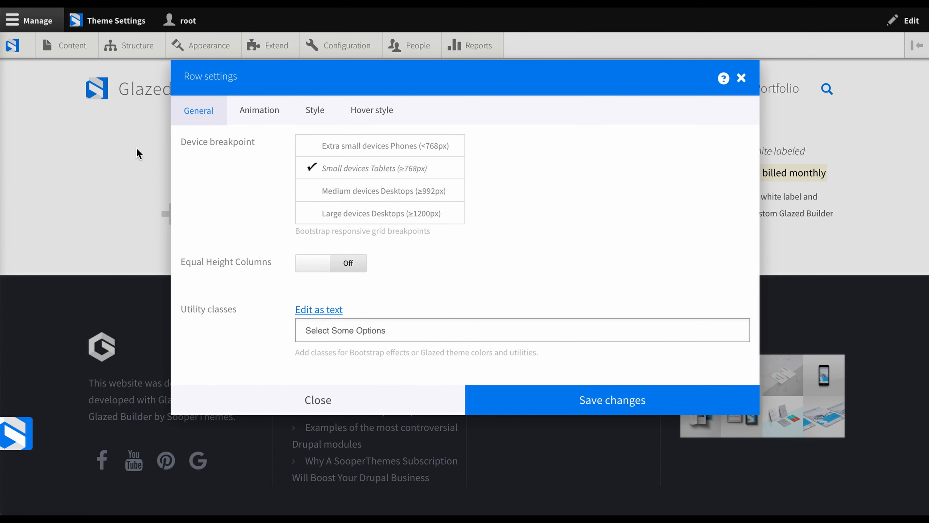
pyautogui.click(310, 114)
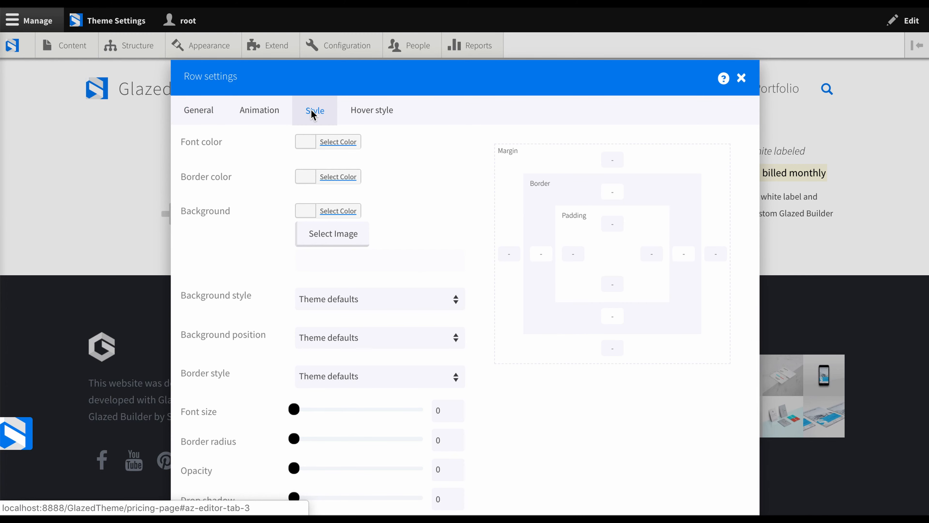
pyautogui.click(310, 179)
pyautogui.moveTo(322, 254); pyautogui.dragTo(296, 246)
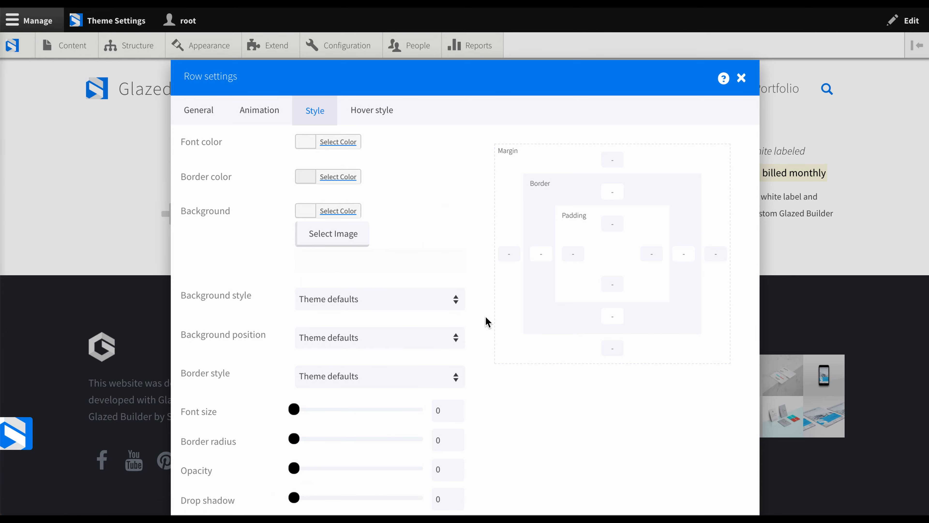
# - Give the pricing row a solid border, 4px at the bottom and 0px on the other sides, and save the changes
pyautogui.click(445, 375)
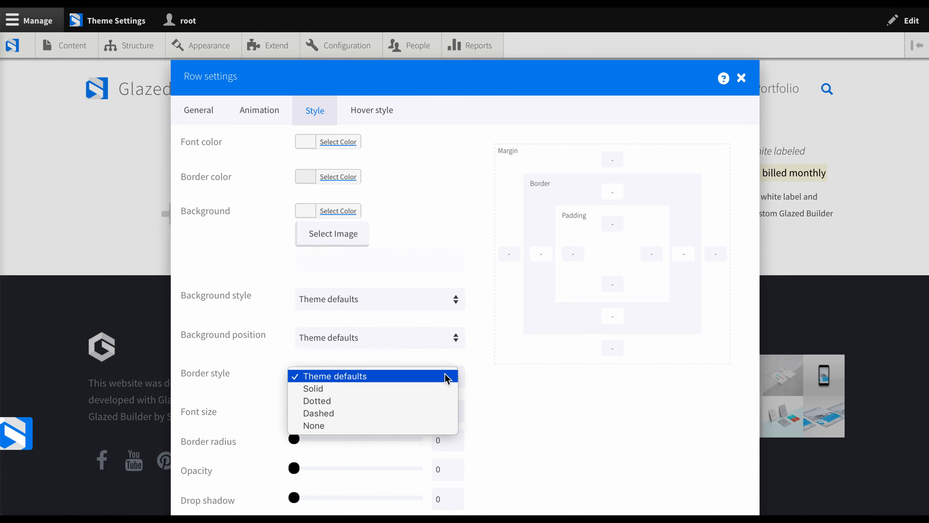
pyautogui.click(439, 388)
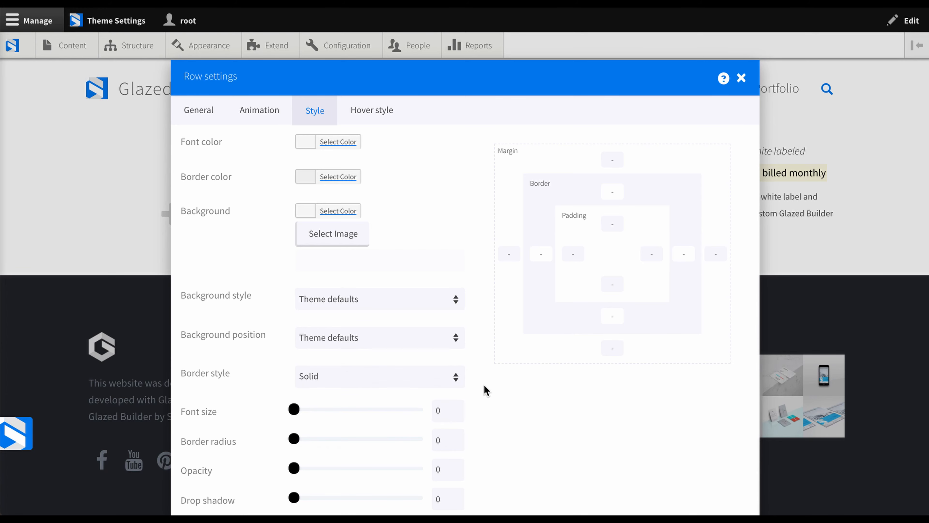
pyautogui.scroll(-1, 484, 385)
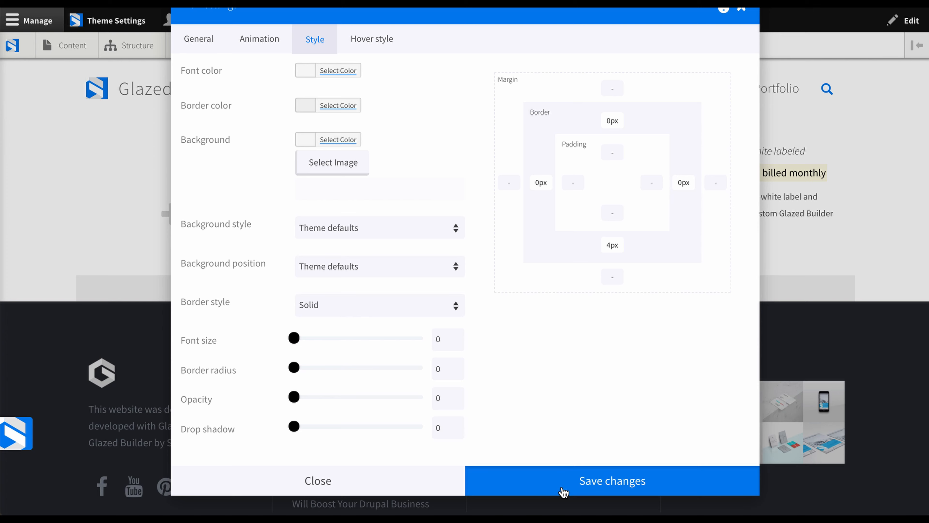
pyautogui.click(563, 481)
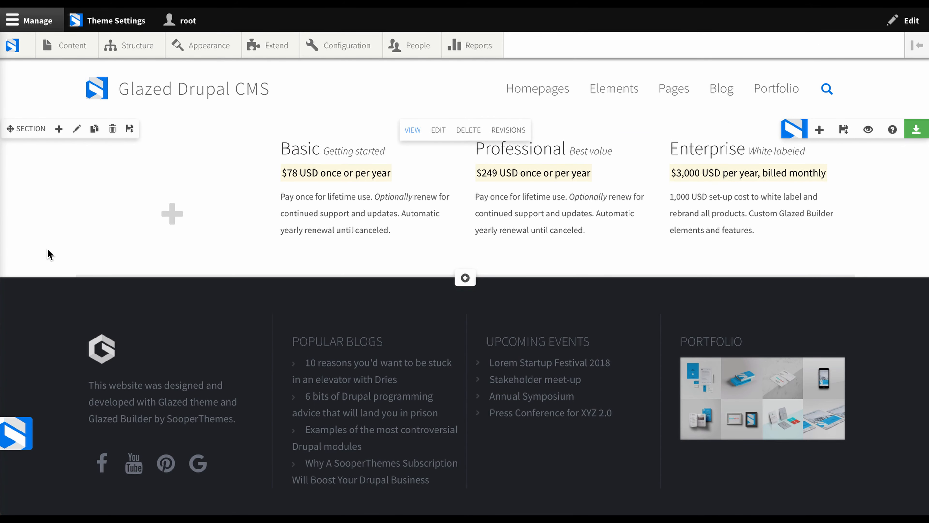
# - Add a new section below the pricing row and insert a row with four equal columns in it
pyautogui.click(465, 278)
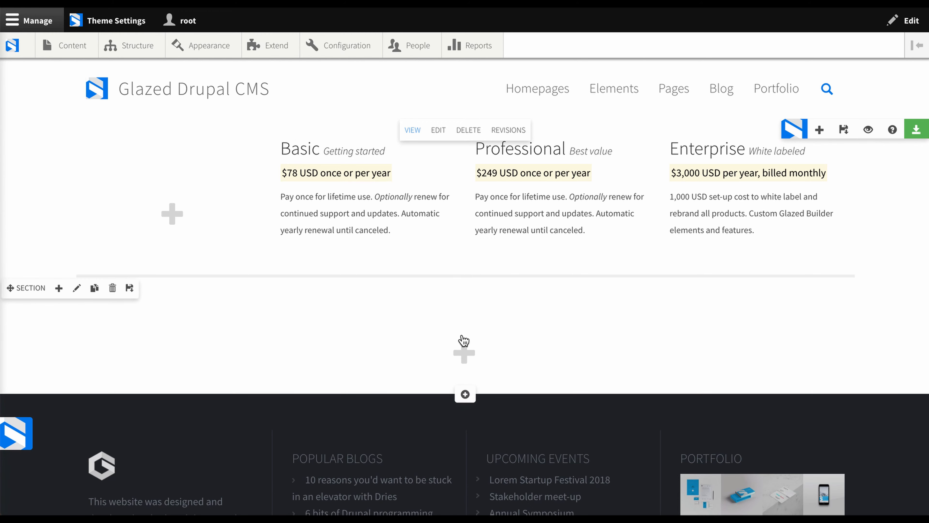
pyautogui.click(463, 340)
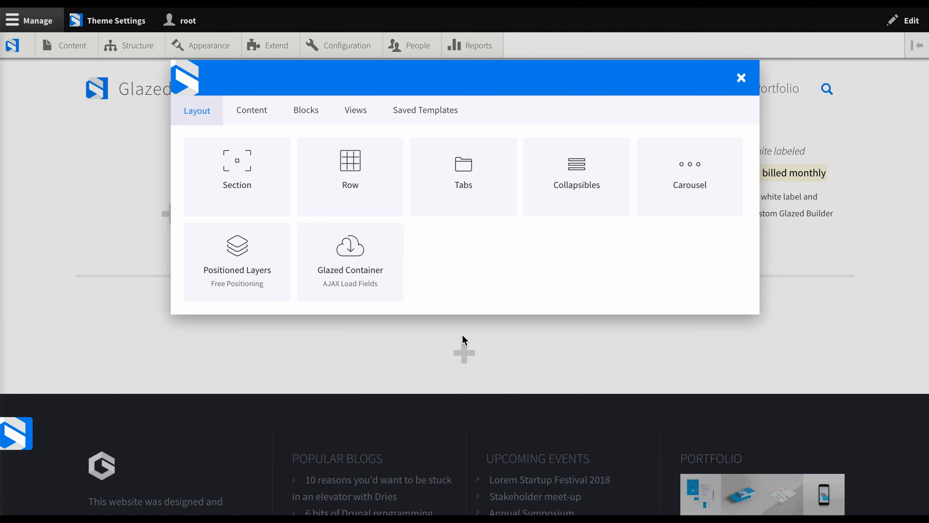
pyautogui.click(364, 182)
pyautogui.moveTo(210, 343)
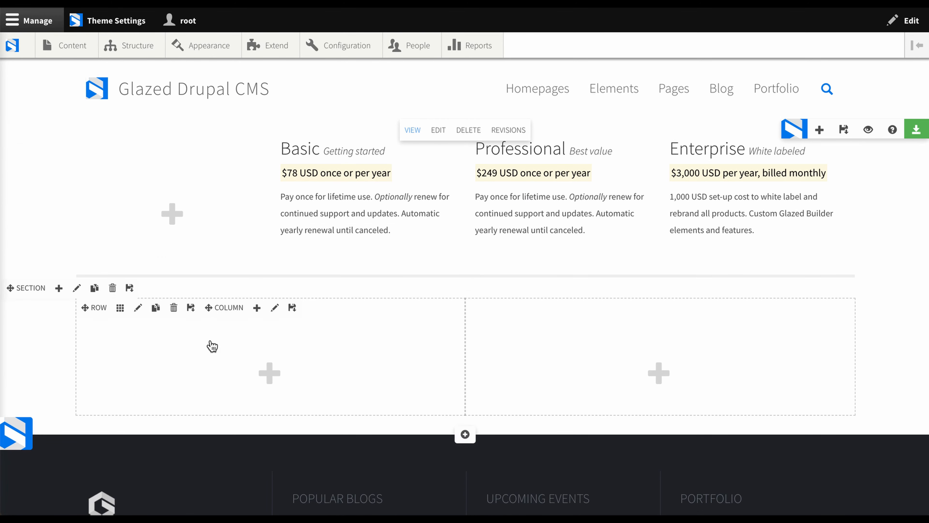
pyautogui.click(120, 310)
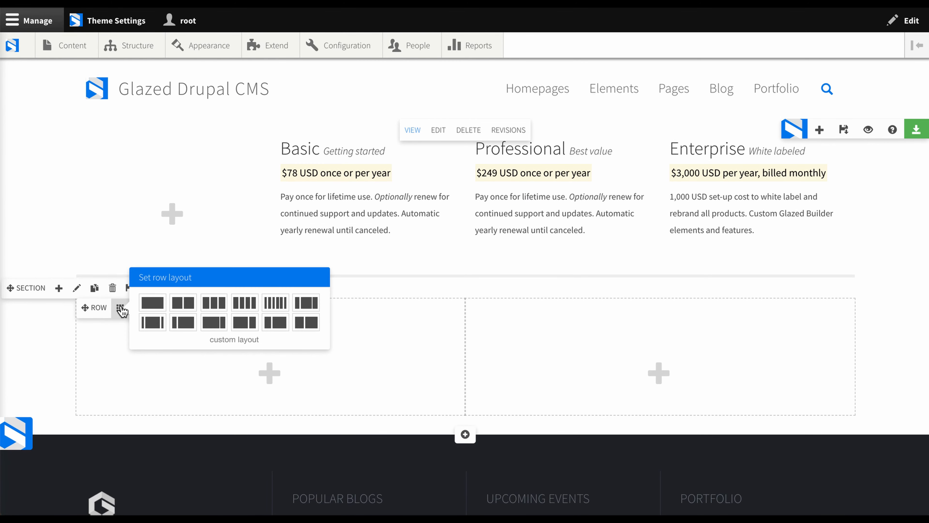
pyautogui.click(245, 303)
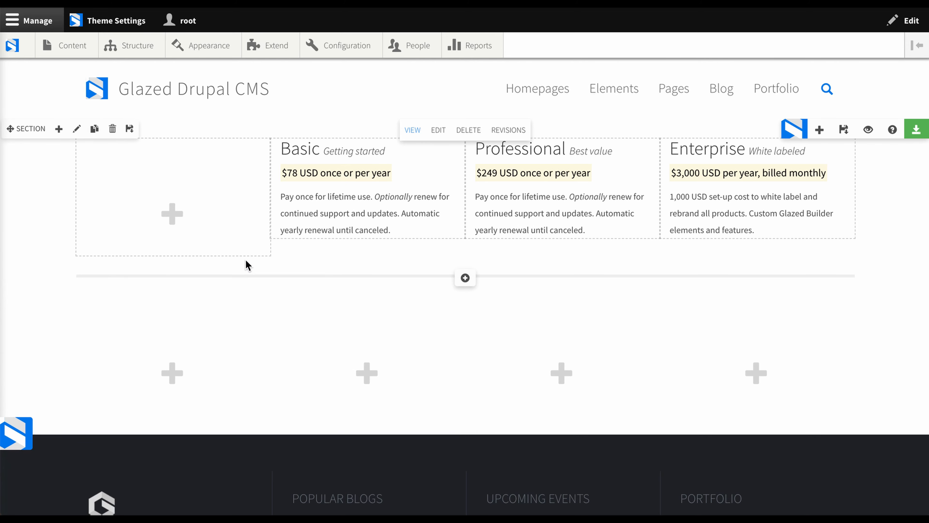
# - Add a Text element to the first column of the new four-column row and save it with the placeholder text
pyautogui.click(261, 265)
pyautogui.scroll(-1, 49, 252)
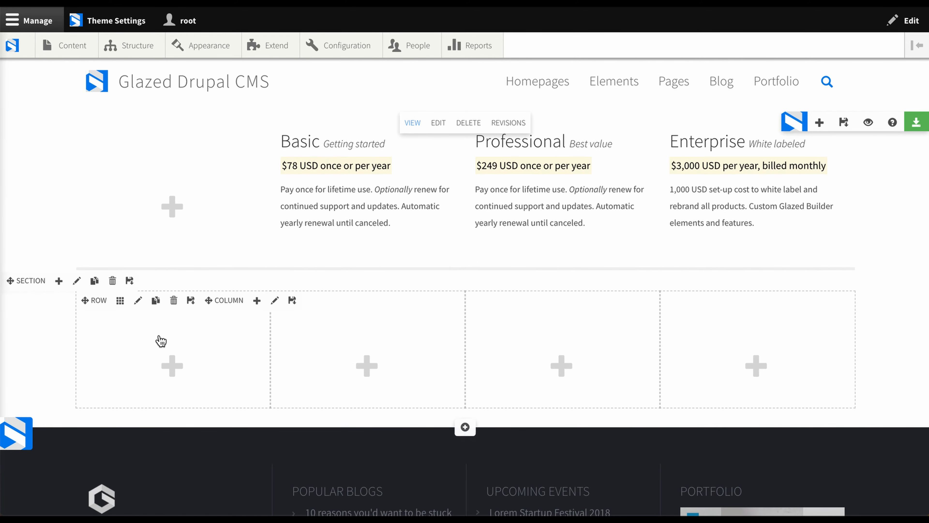
pyautogui.click(171, 357)
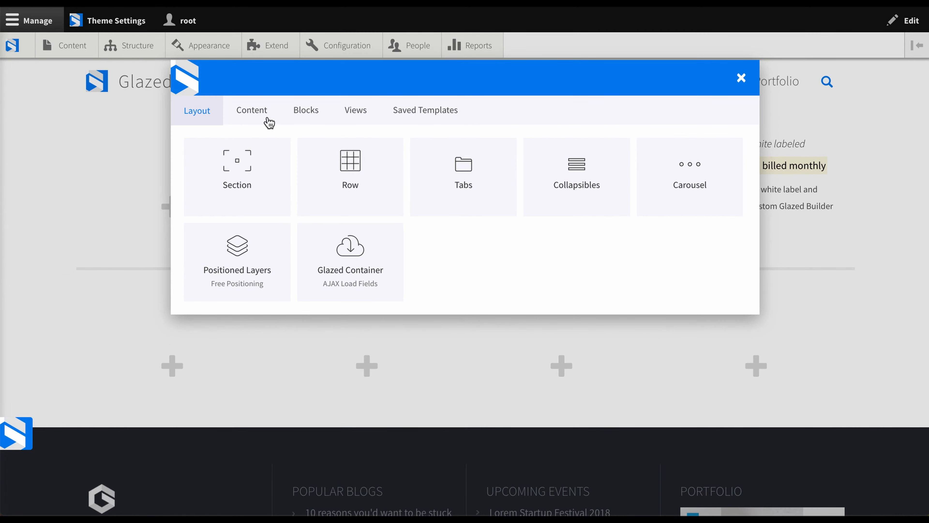
pyautogui.click(249, 111)
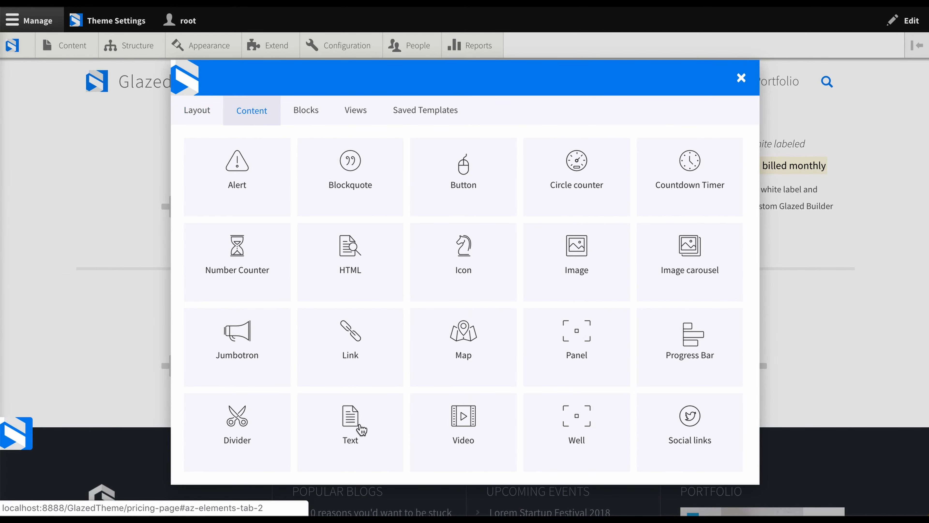
pyautogui.click(356, 428)
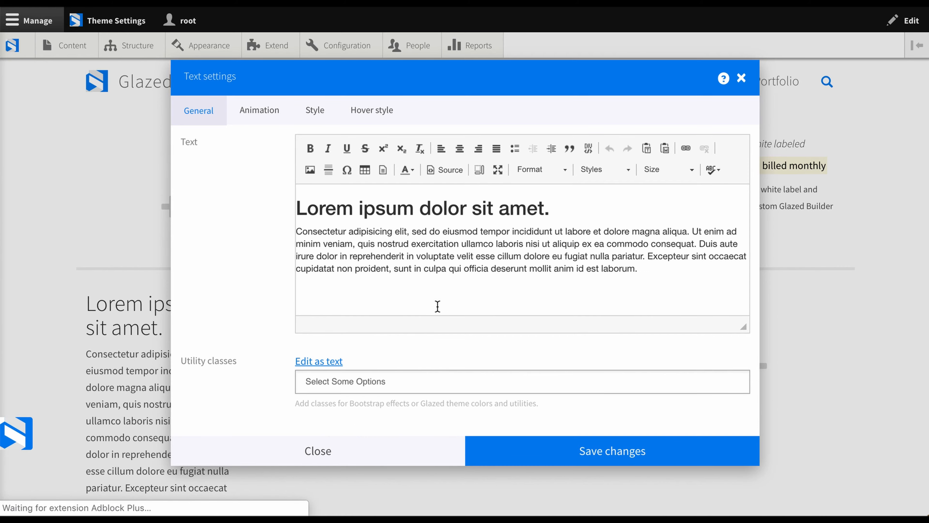
pyautogui.click(516, 444)
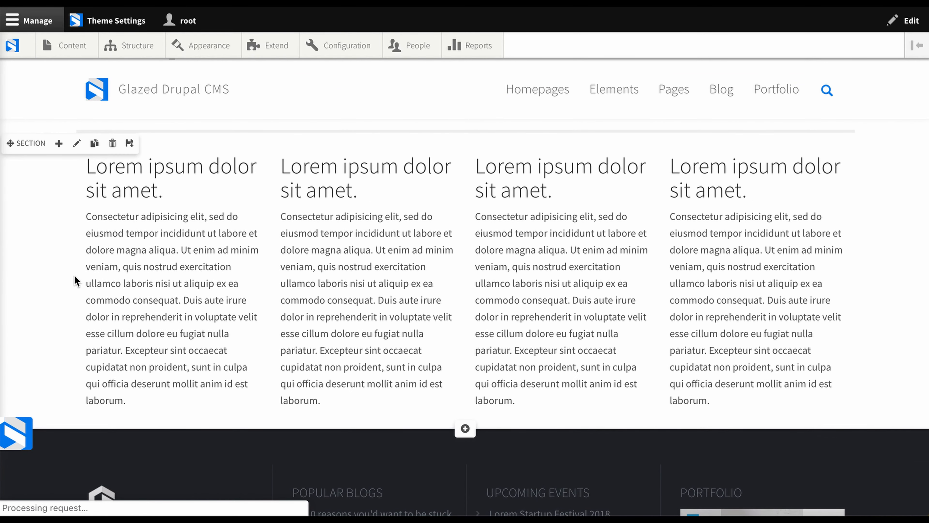
# - Replace the placeholder text in the row's first column with "Domain Licenses" in bold and save the changes
pyautogui.moveTo(142, 269)
pyautogui.click(165, 282)
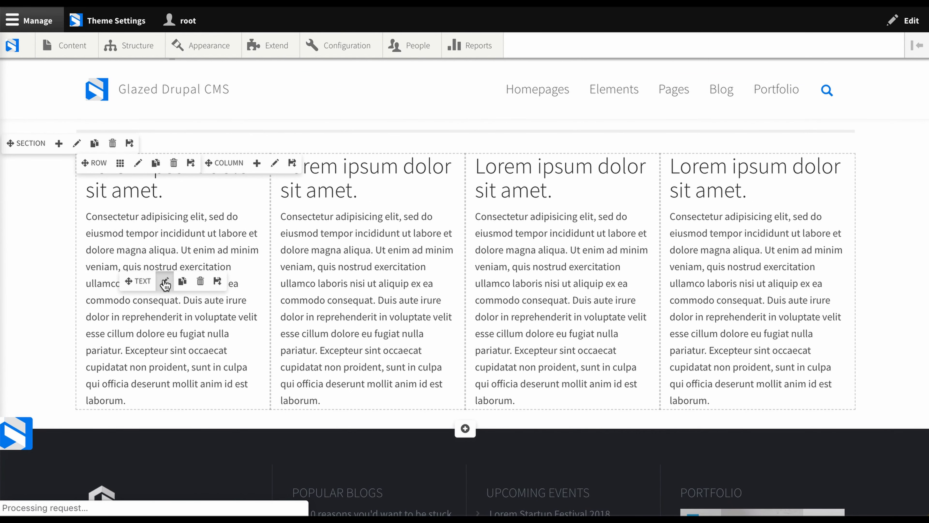
pyautogui.click(395, 255)
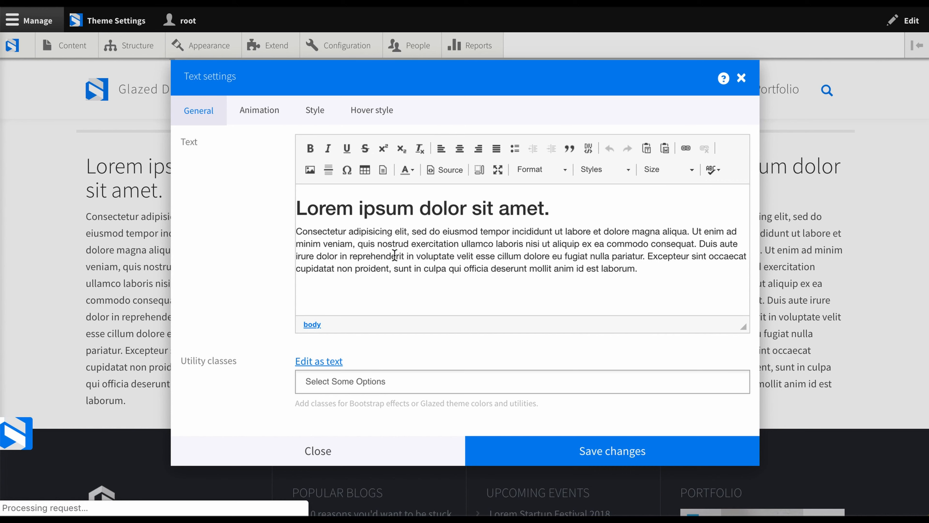
pyautogui.hotkey('ctrl', 'a')
pyautogui.press('BackSpace')
pyautogui.write('Domain Licenses')
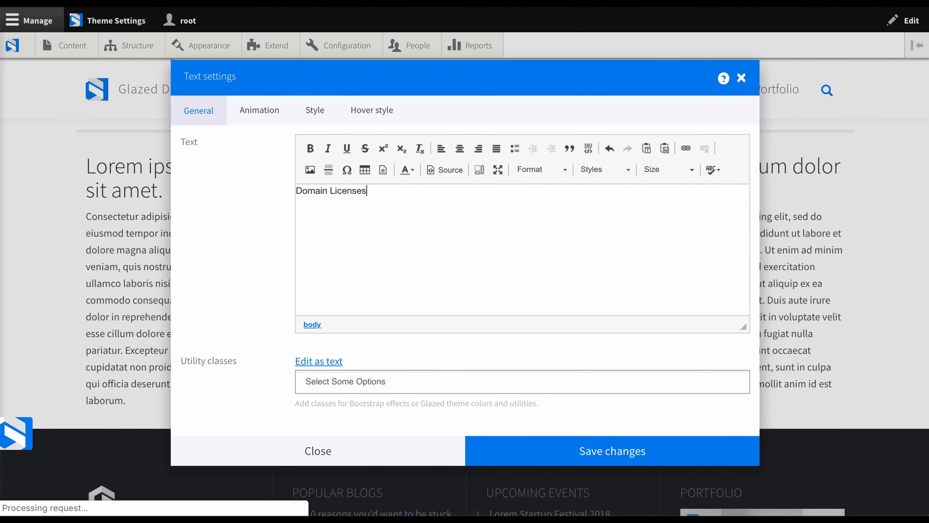
pyautogui.hotkey('ctrl', 'a')
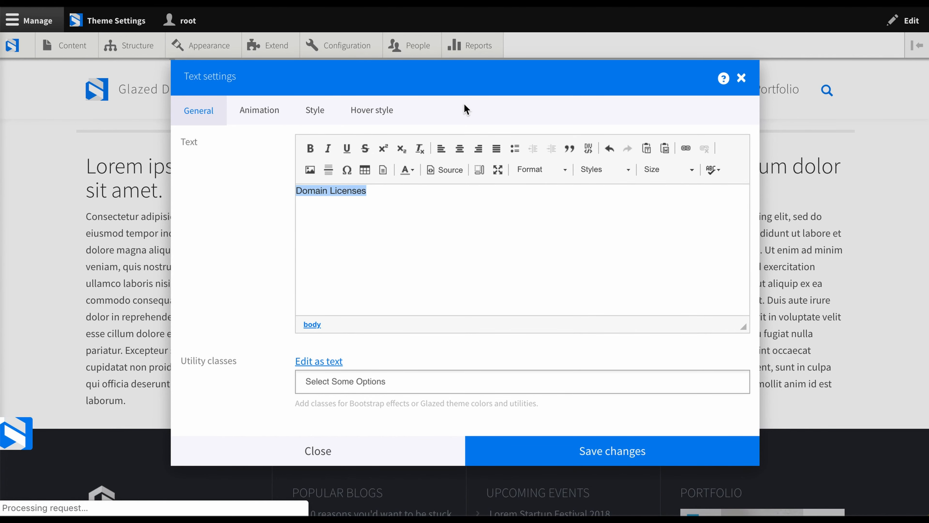
pyautogui.click(309, 148)
pyautogui.click(558, 449)
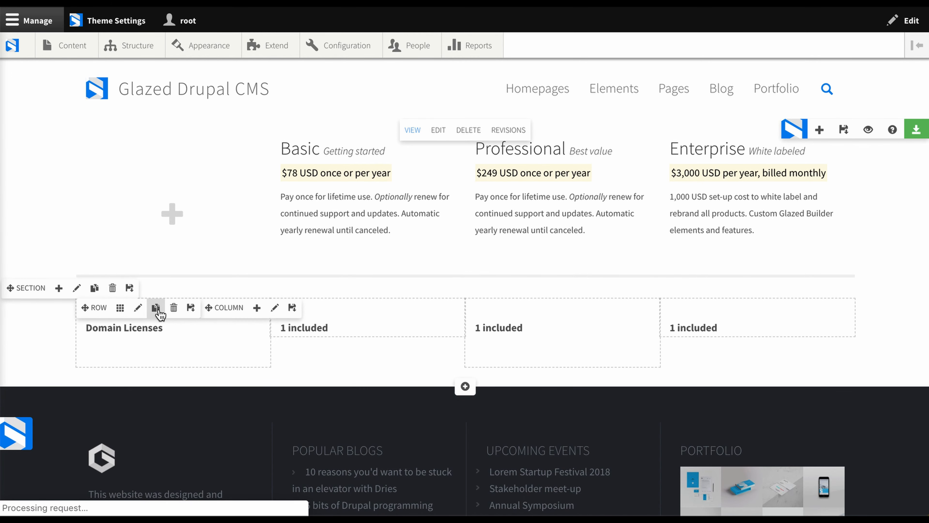
# - Duplicate the Domain Licenses row and change the copy's label to "Additional Domain Licenses"
pyautogui.click(157, 308)
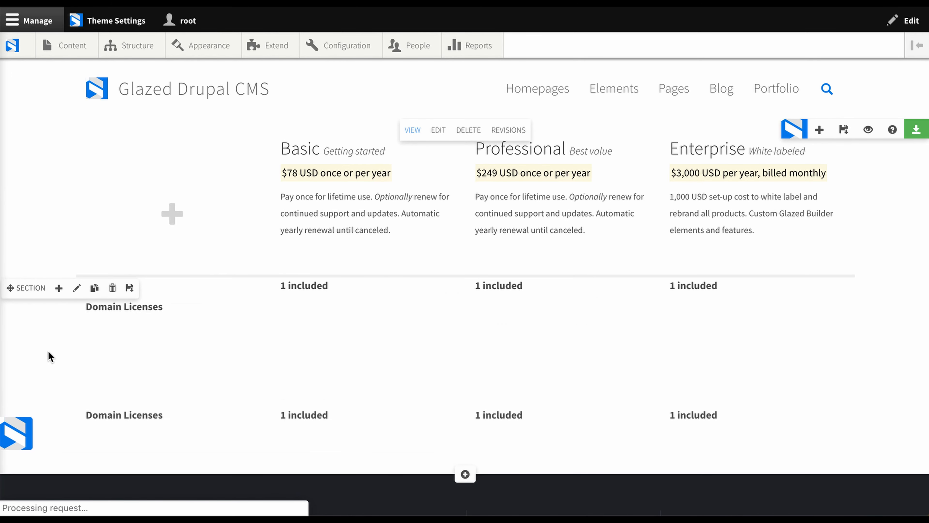
pyautogui.scroll(-1, 51, 357)
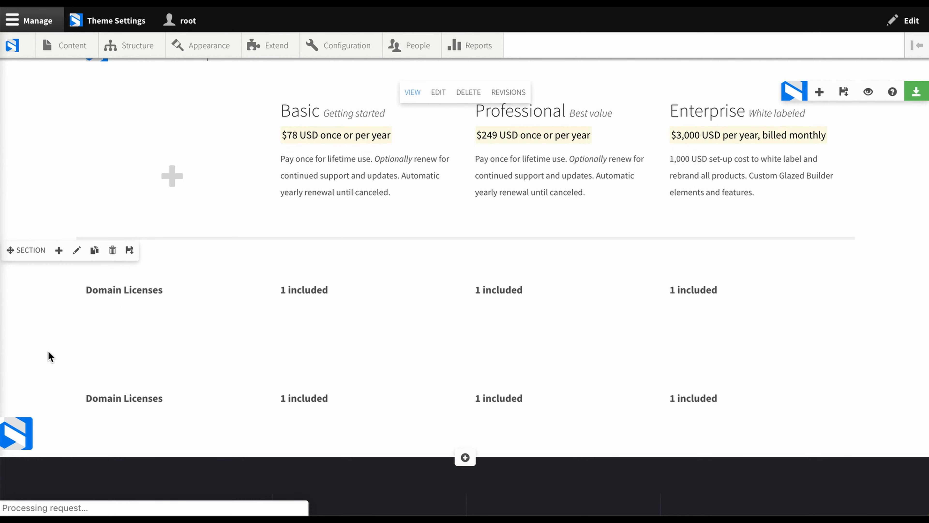
pyautogui.tripleClick(125, 398)
pyautogui.write('Additional')
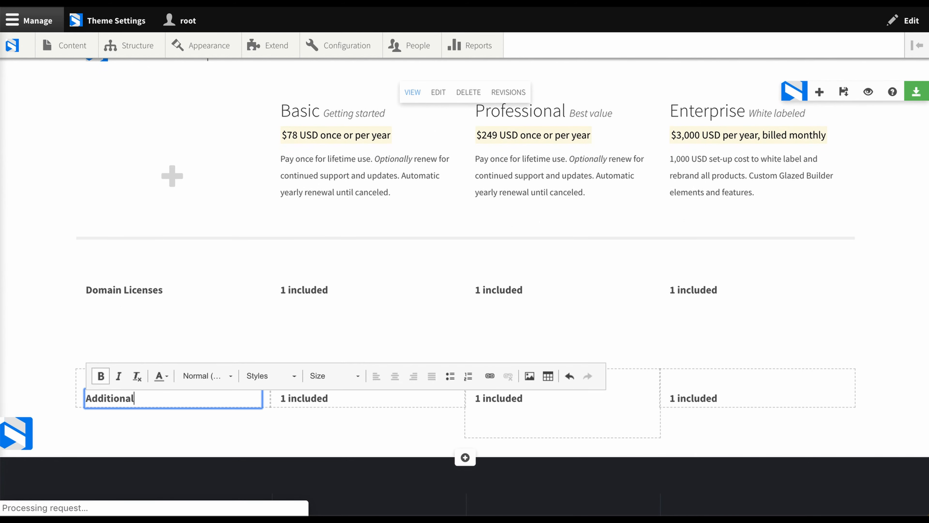
pyautogui.write(' Domain Licenses')
pyautogui.click(245, 414)
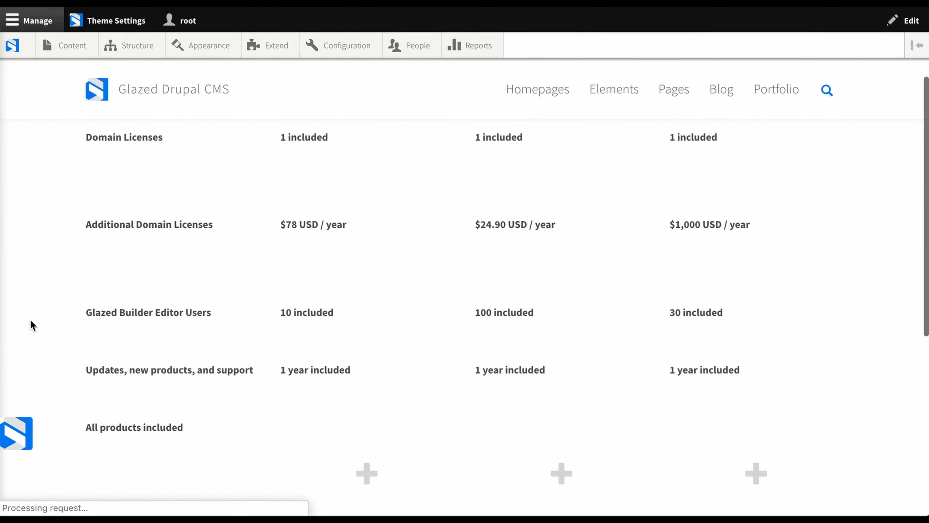
# - Add a Text element containing only "✓" to the Basic column of the "All products included" row
pyautogui.scroll(5, 30, 319)
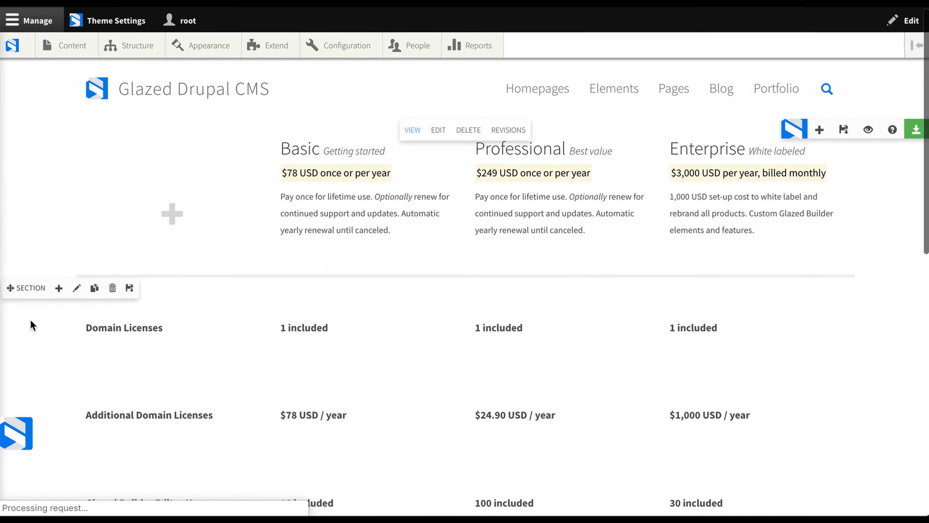
pyautogui.scroll(-9, 30, 320)
pyautogui.scroll(2, 31, 320)
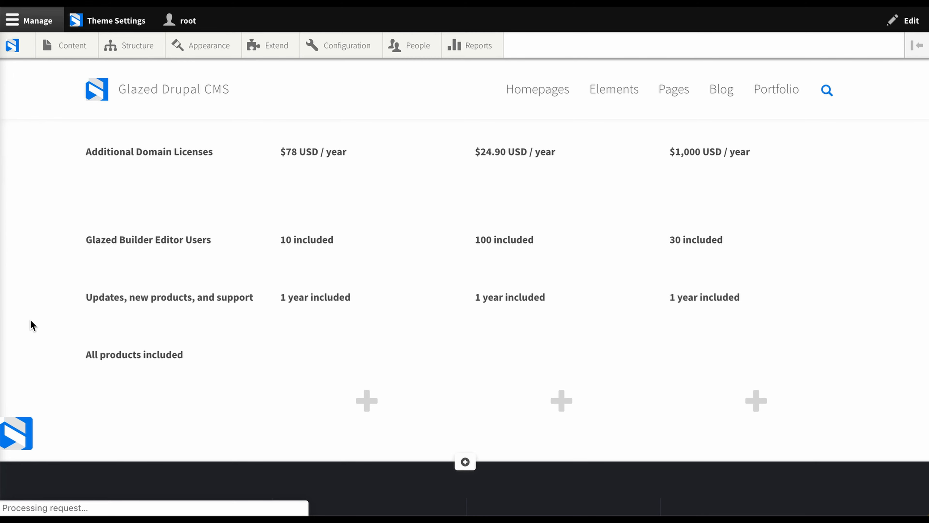
pyautogui.click(367, 400)
pyautogui.click(344, 176)
pyautogui.click(344, 247)
pyautogui.press('super+a')
pyautogui.write('√')
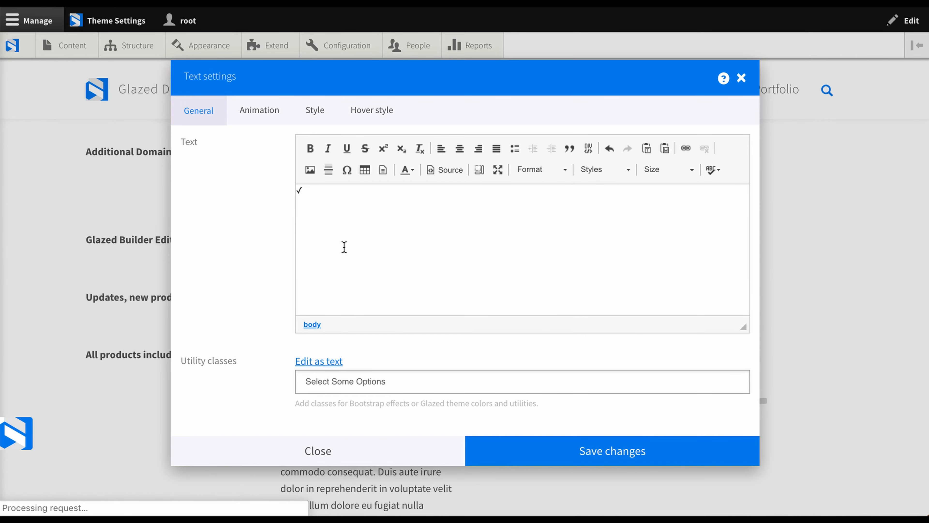
# - Style the check mark text with a white font color and the turquoise background #2aeaed
pyautogui.click(315, 110)
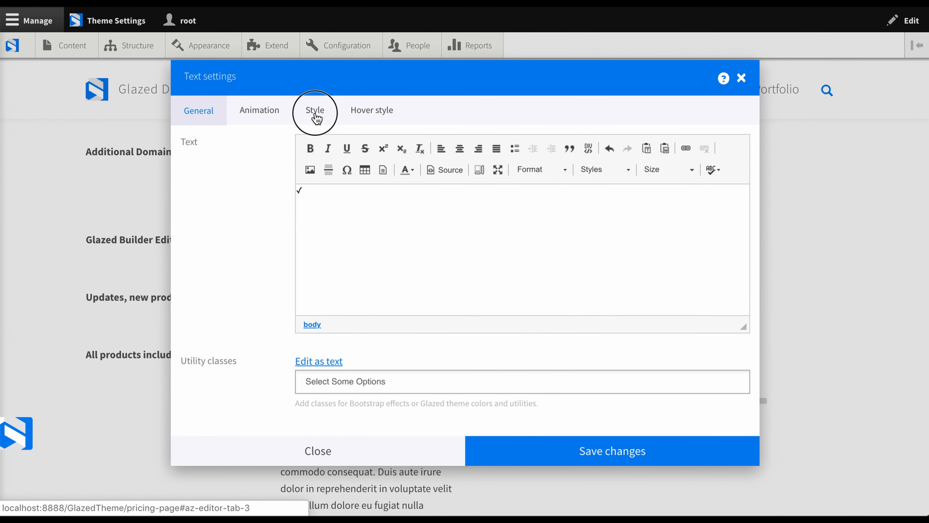
pyautogui.click(314, 146)
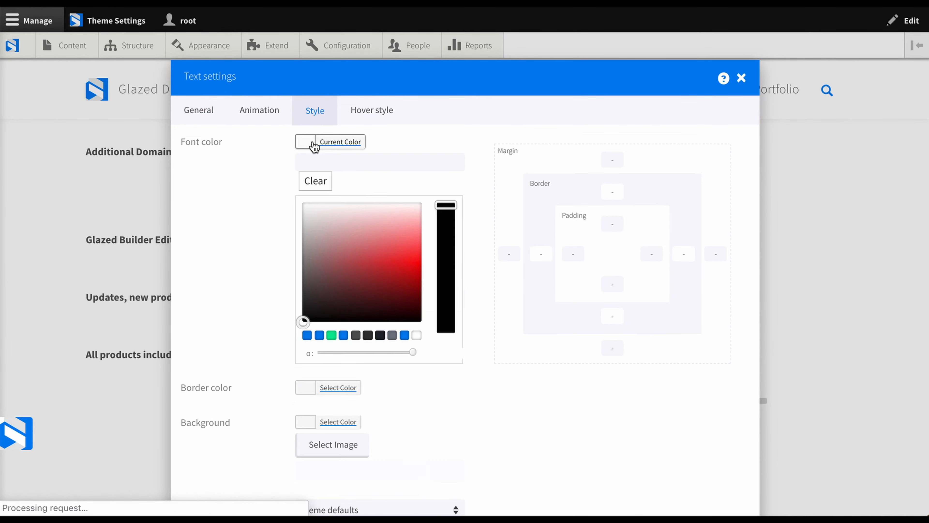
pyautogui.click(314, 212)
pyautogui.moveTo(314, 213); pyautogui.dragTo(303, 203)
pyautogui.click(338, 422)
pyautogui.click(405, 326)
pyautogui.click(446, 337)
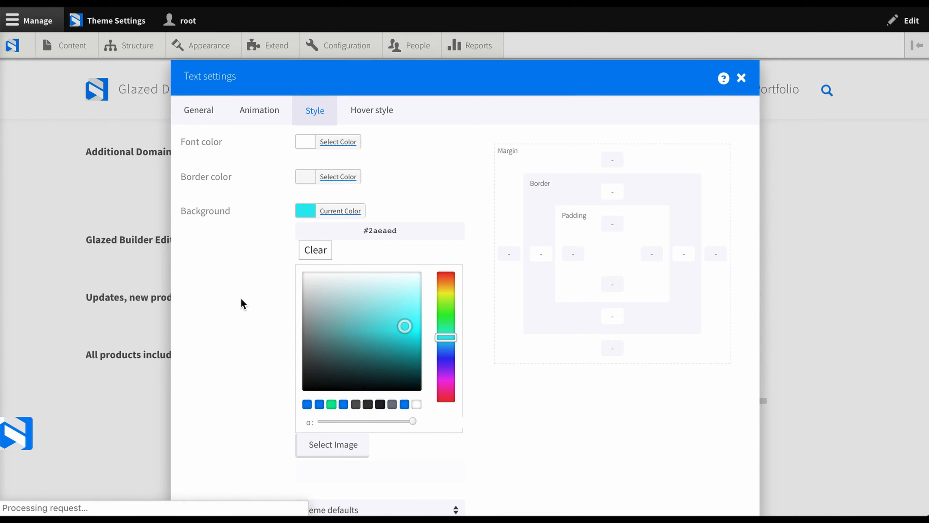
pyautogui.click(241, 303)
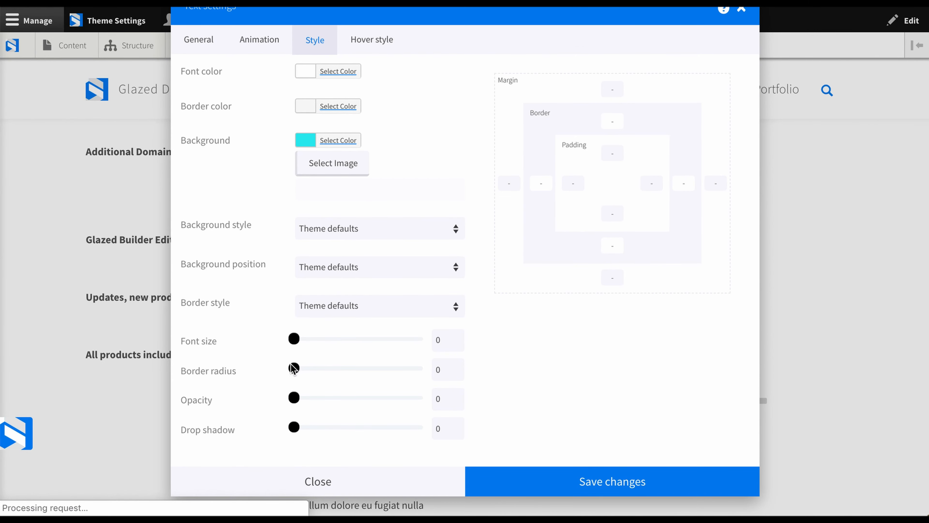
# - Set the check mark's border radius to 100 and its padding to 4px vertically and 12px horizontally, and save the changes
pyautogui.moveTo(293, 367); pyautogui.dragTo(464, 391)
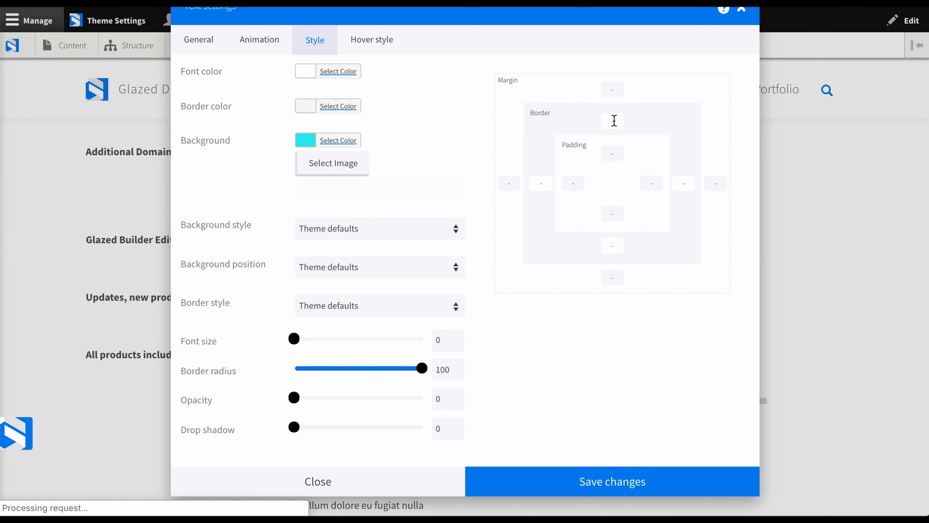
pyautogui.click(612, 158)
pyautogui.write('4')
pyautogui.press('Tab')
pyautogui.write('4')
pyautogui.press('Tab')
pyautogui.write('12')
pyautogui.press('Tab')
pyautogui.write('12')
pyautogui.click(205, 39)
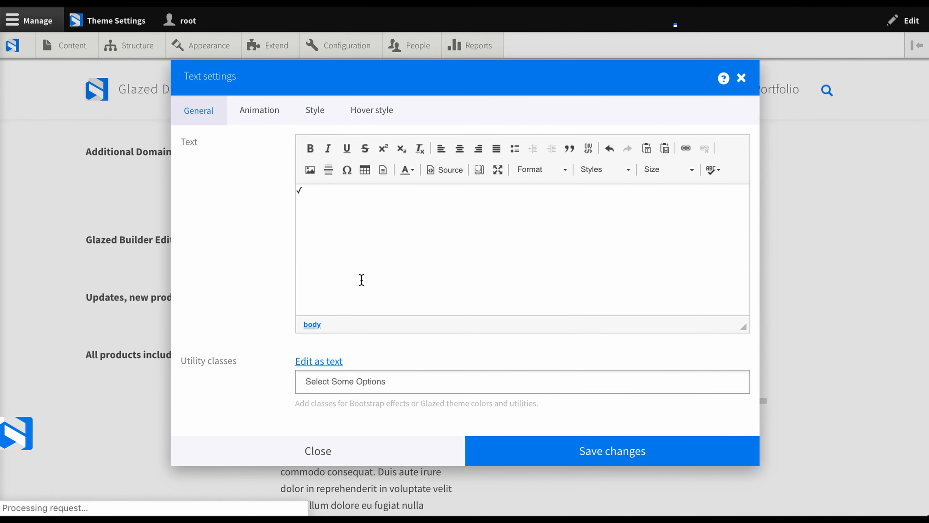
pyautogui.click(514, 453)
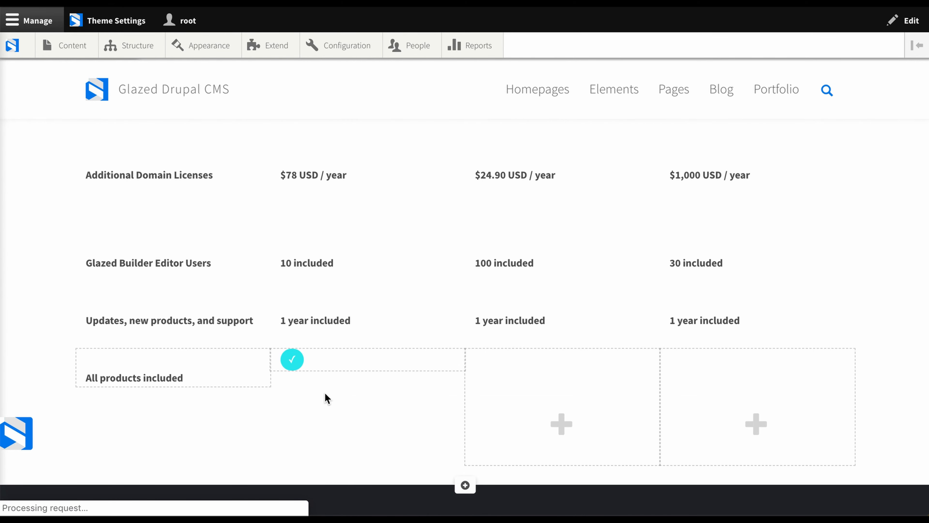
# - Duplicate the check mark text and move the copy into the Professional column of the same row
pyautogui.scroll(-2, 20, 294)
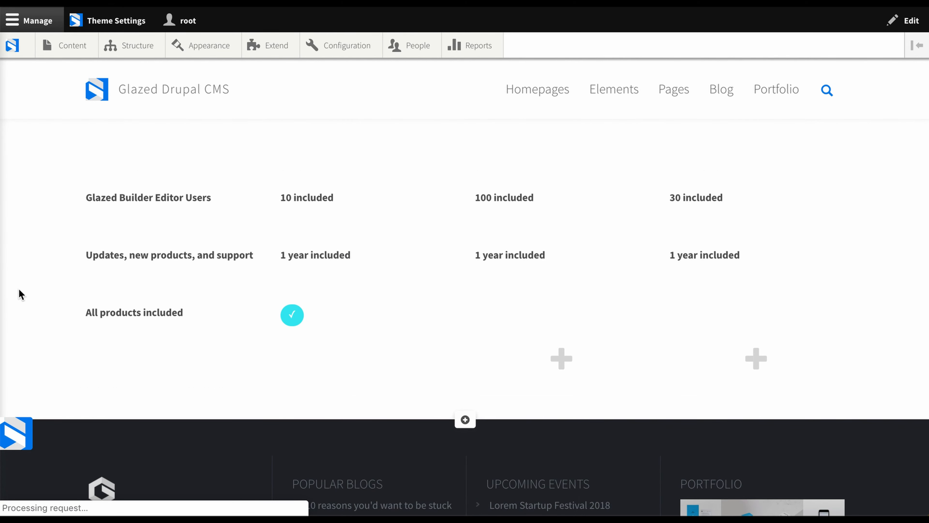
pyautogui.moveTo(300, 317)
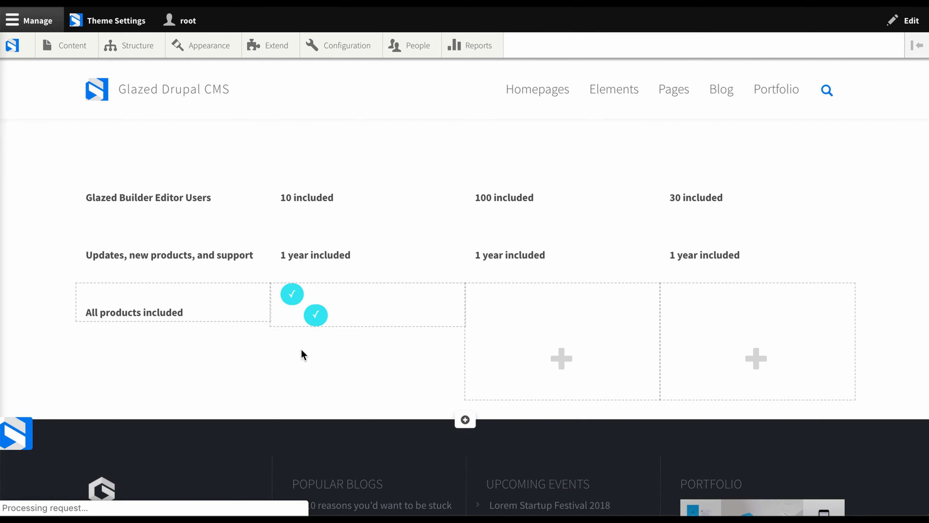
pyautogui.moveTo(316, 314); pyautogui.dragTo(546, 369)
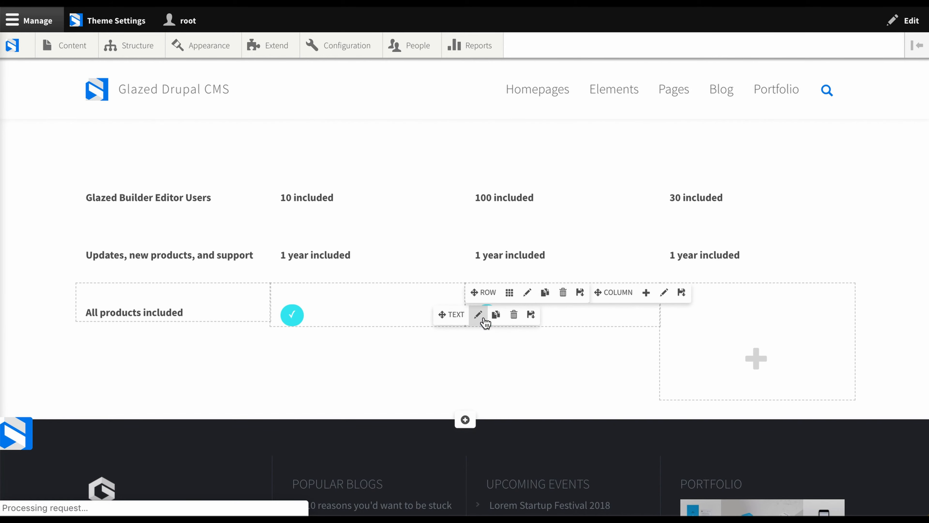
# - Replace the check mark in the Professional column with "—" and change its background to light grey
pyautogui.click(479, 315)
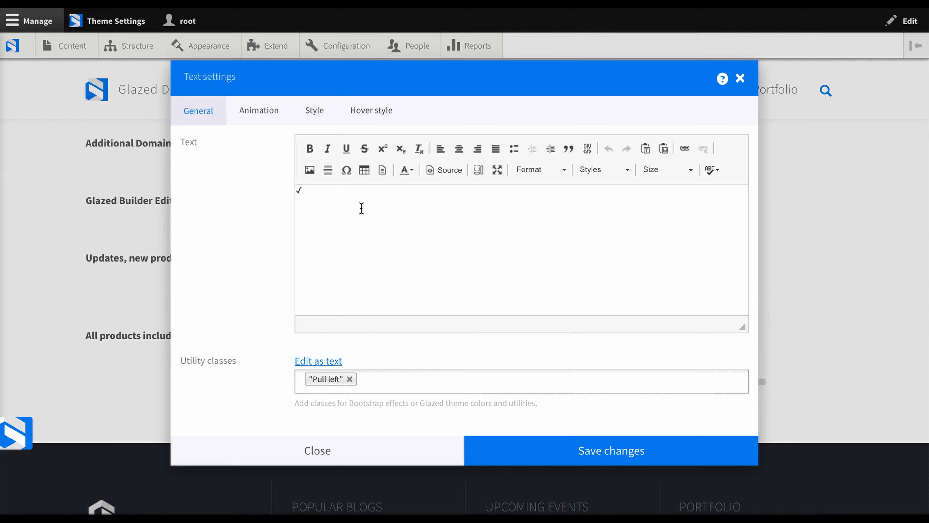
pyautogui.hotkey('ctrl', 'a')
pyautogui.write('—')
pyautogui.click(314, 110)
pyautogui.click(338, 211)
pyautogui.click(303, 295)
# - Set the top and bottom padding of the dash text to 5px and save the changes
pyautogui.moveTo(605, 224); pyautogui.dragTo(652, 253)
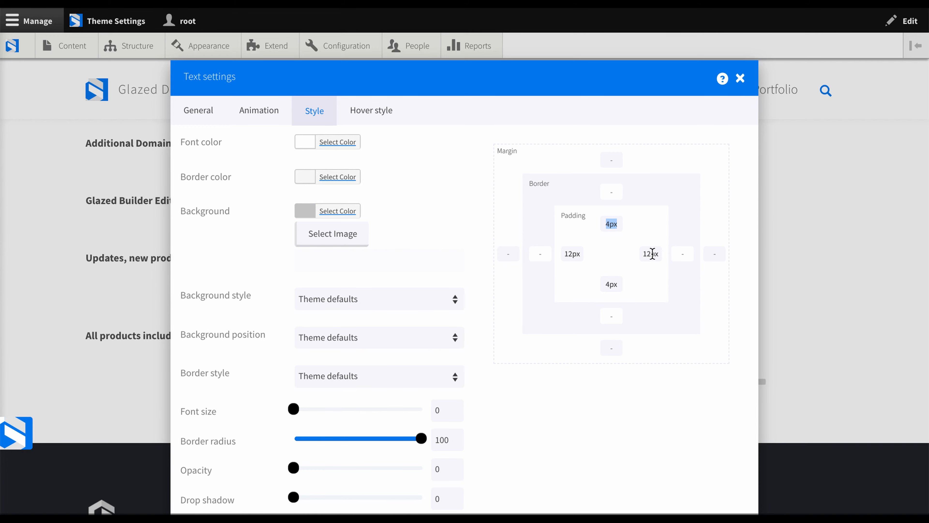
pyautogui.write('5')
pyautogui.press('Tab')
pyautogui.write('5')
pyautogui.press('Tab')
pyautogui.scroll(-10, 580, 444)
pyautogui.click(582, 448)
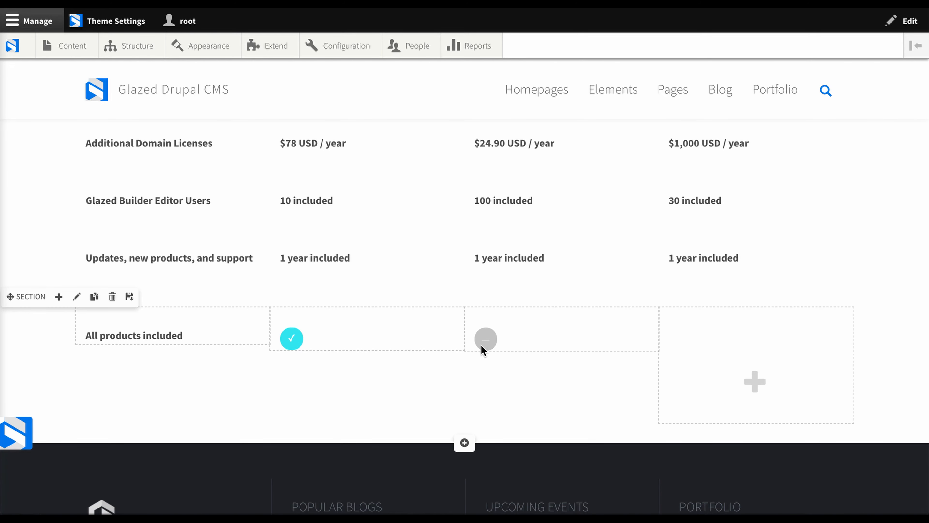
# - Duplicate the grey dash text and move the copy into the Enterprise column of the "All products included" row
pyautogui.moveTo(489, 342)
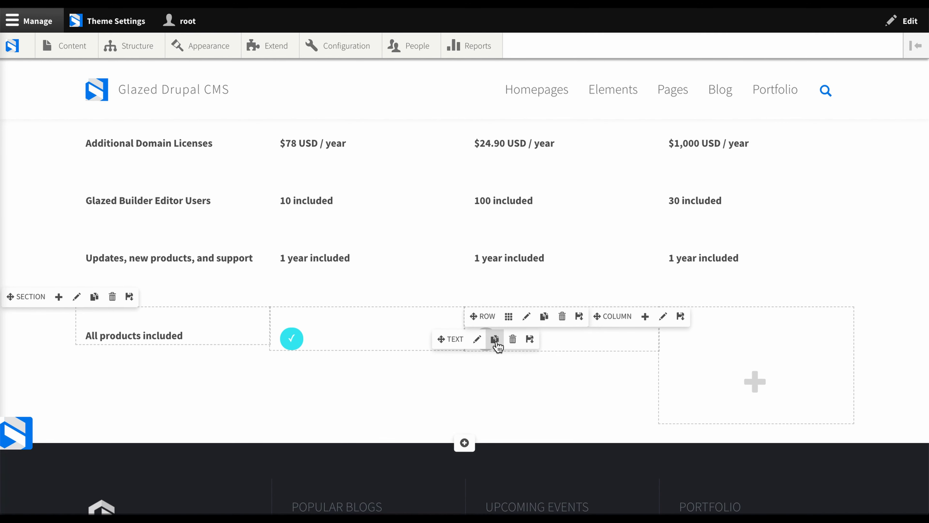
pyautogui.click(495, 340)
pyautogui.moveTo(475, 338); pyautogui.dragTo(706, 360)
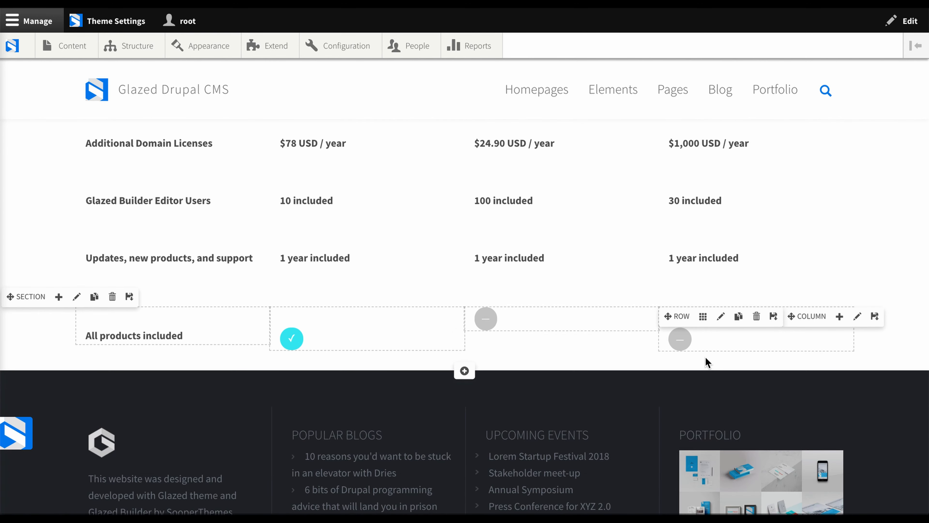
pyautogui.click(585, 361)
# - Add a new section below the comparison rows and insert a row with four equal columns in it
pyautogui.scroll(1, 585, 362)
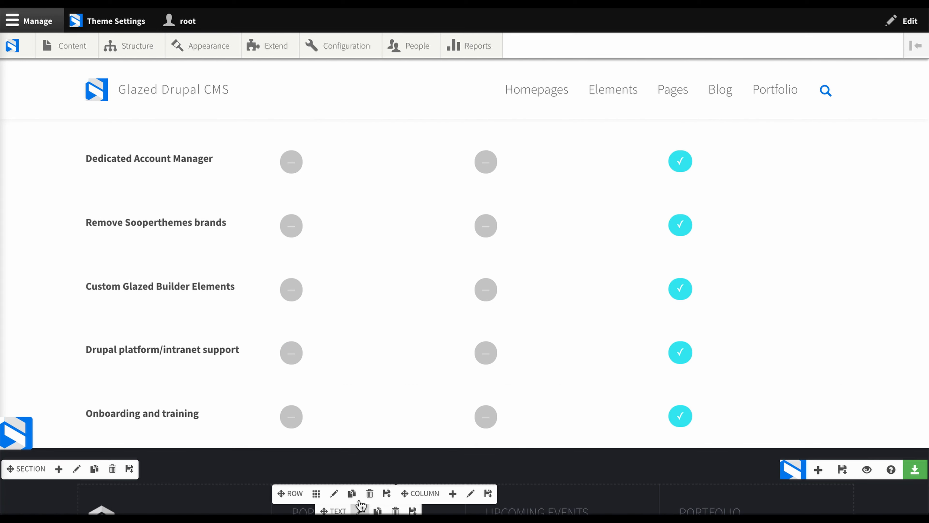
pyautogui.click(464, 448)
pyautogui.scroll(-3, 470, 456)
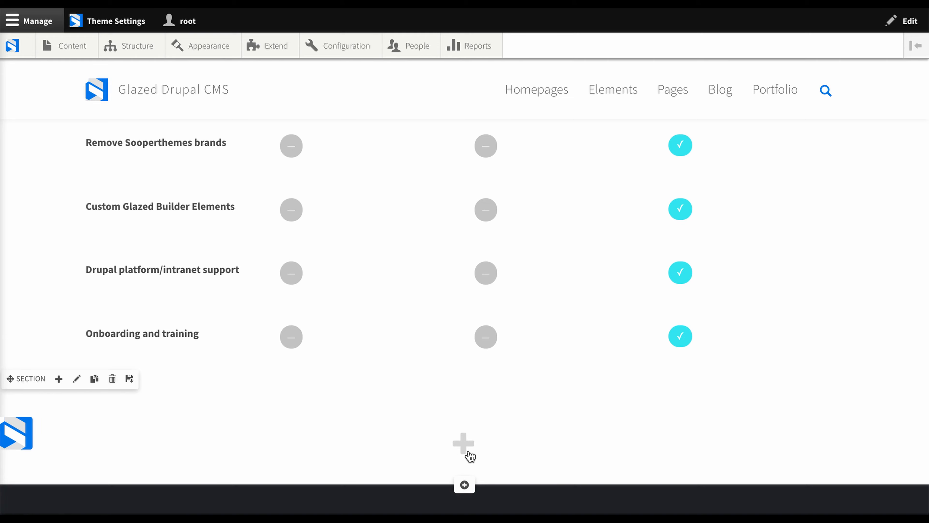
pyautogui.click(464, 443)
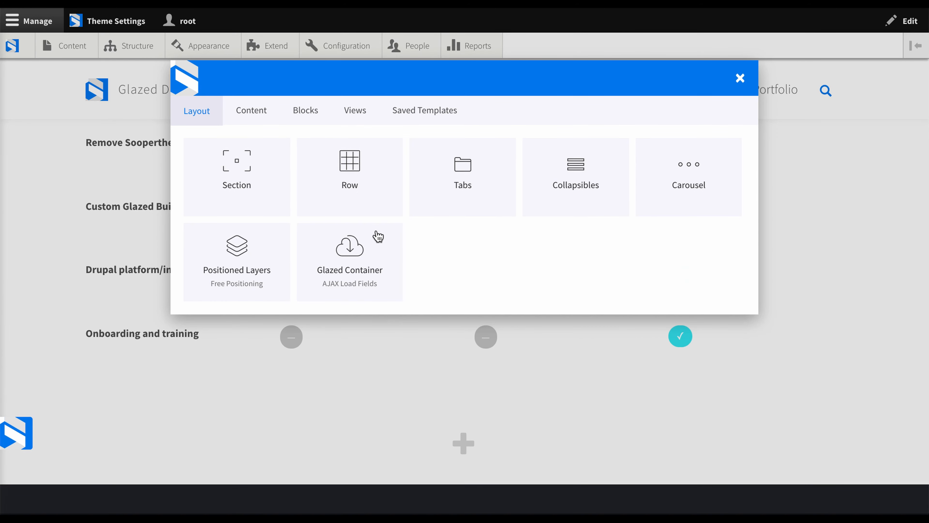
pyautogui.click(358, 201)
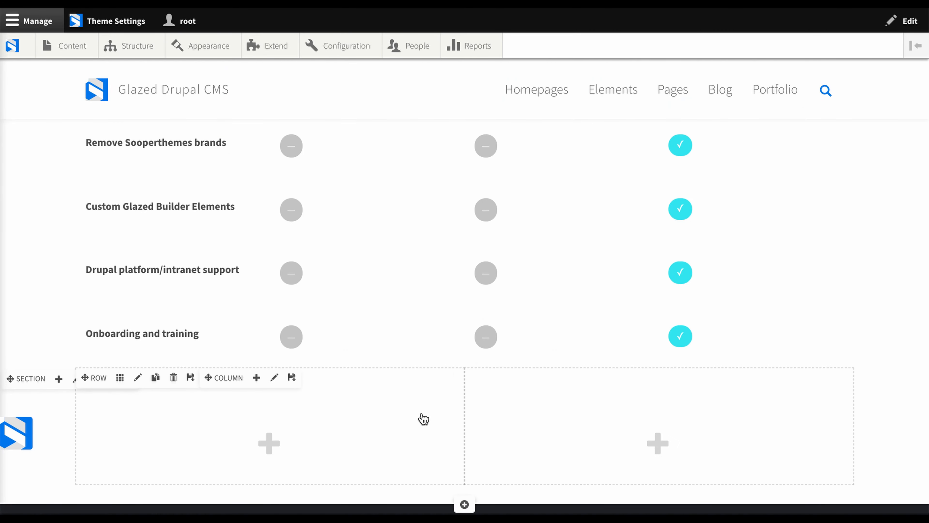
pyautogui.click(120, 403)
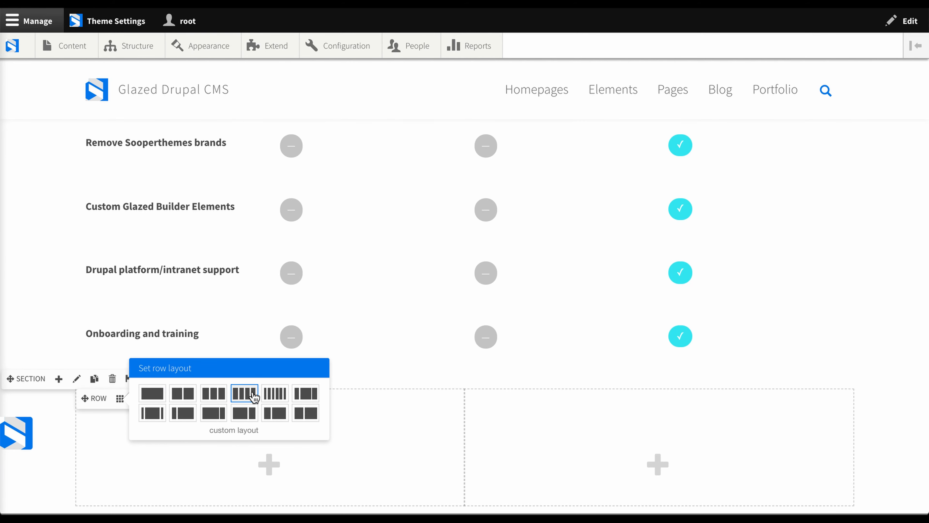
pyautogui.click(255, 394)
pyautogui.scroll(-3, 385, 379)
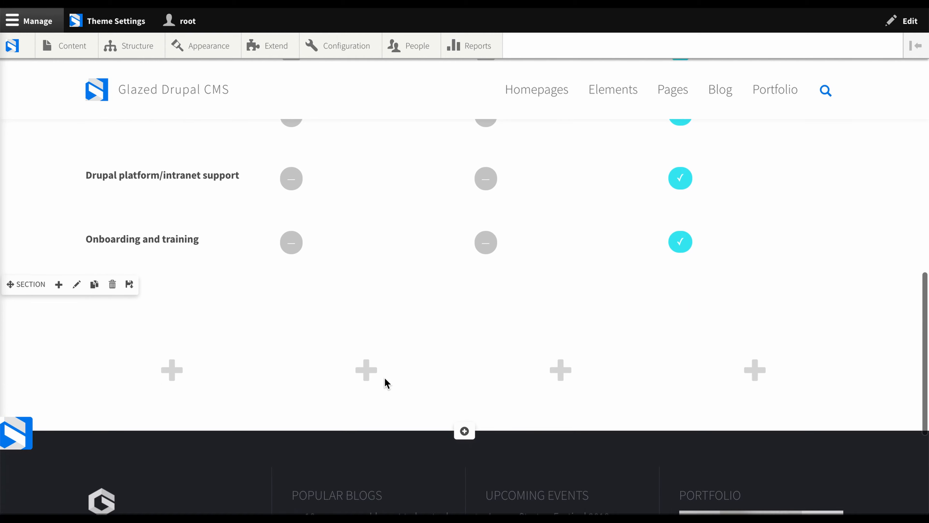
pyautogui.click(362, 383)
pyautogui.click(256, 110)
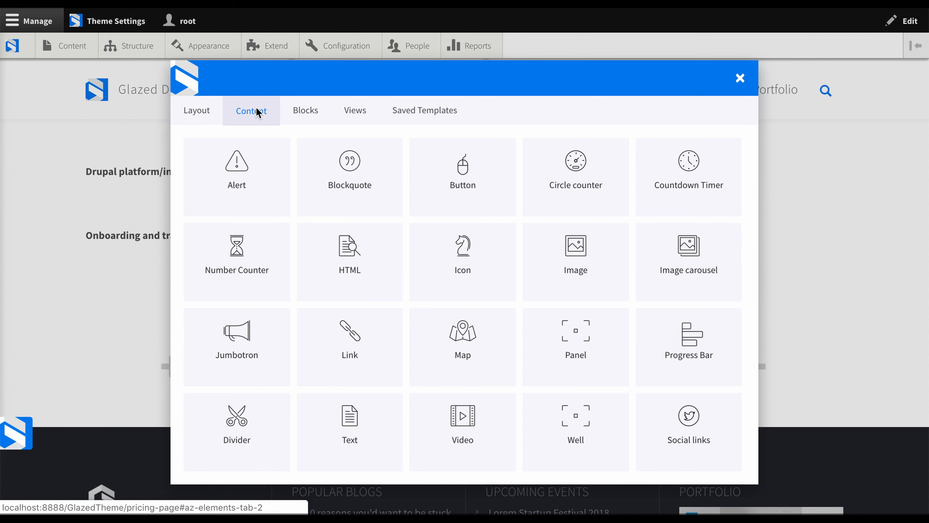
pyautogui.click(479, 187)
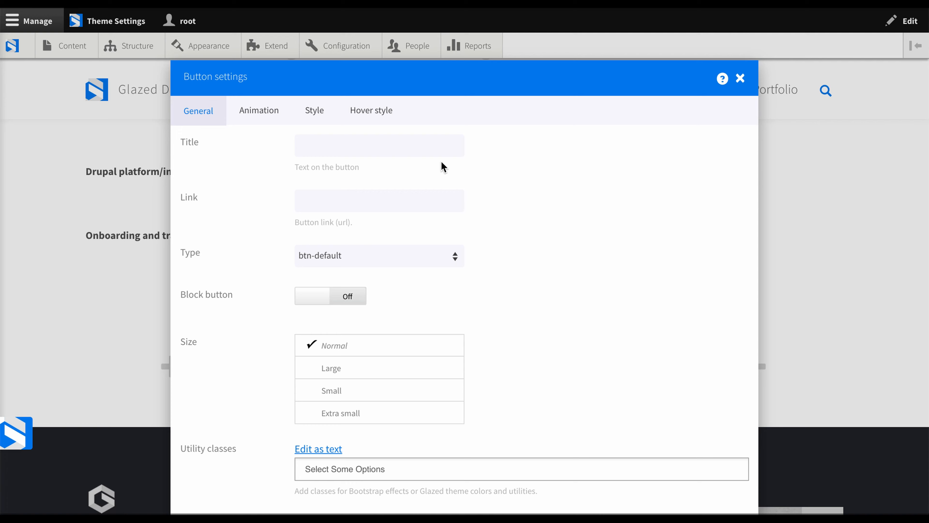
pyautogui.click(420, 144)
pyautogui.write('Buy Basic')
pyautogui.press('Tab')
pyautogui.write('www.sooperthemes.com')
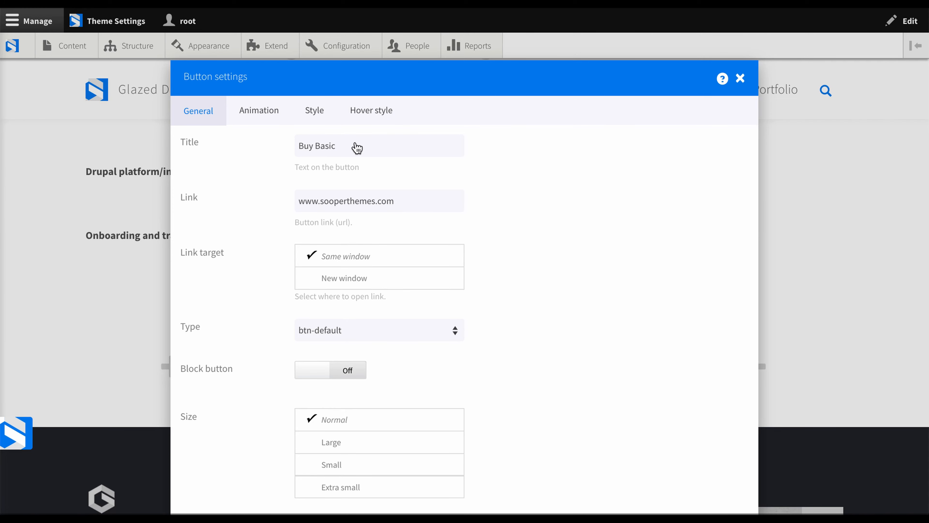
# - Make the Buy Basic button's link open in a new window, keep type btn-default, enable block button and set the size to Large
pyautogui.click(351, 279)
pyautogui.click(351, 332)
pyautogui.scroll(-4, 516, 381)
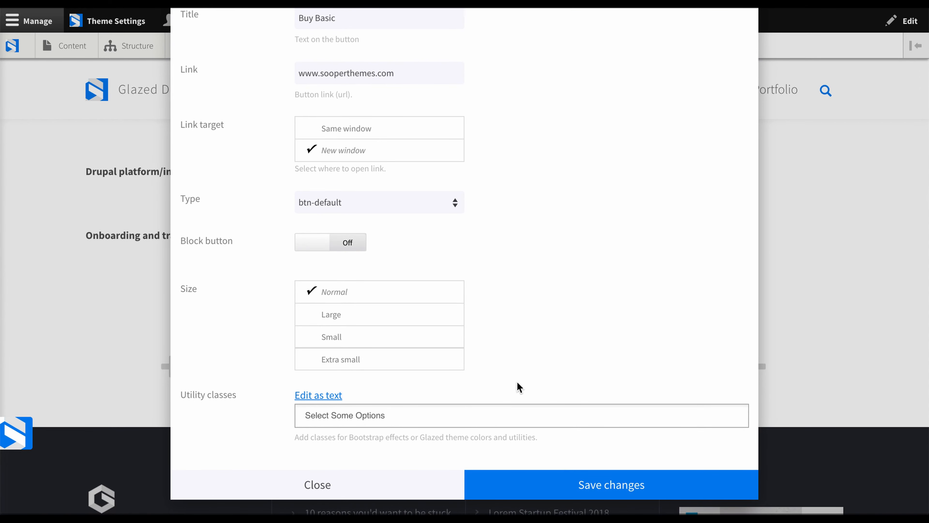
pyautogui.click(344, 244)
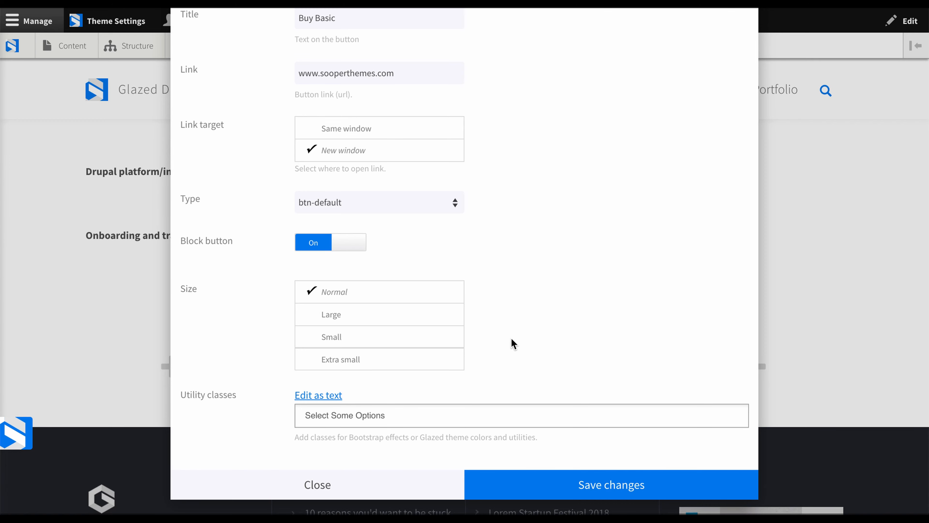
pyautogui.click(431, 314)
# - Set the Buy Basic button's background to orange #f09a31 and save the changes
pyautogui.scroll(4, 562, 360)
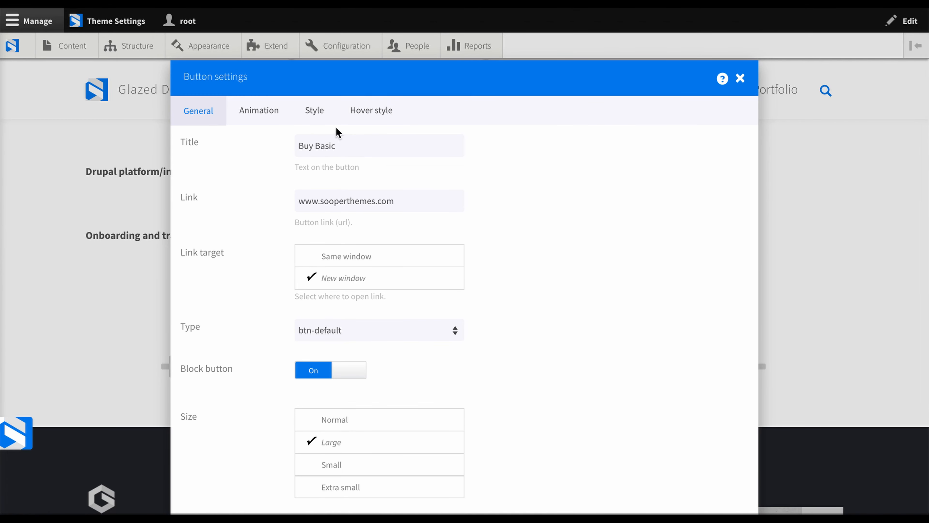
pyautogui.click(315, 111)
pyautogui.scroll(-1, 453, 285)
pyautogui.click(337, 190)
pyautogui.moveTo(392, 308); pyautogui.dragTo(407, 297)
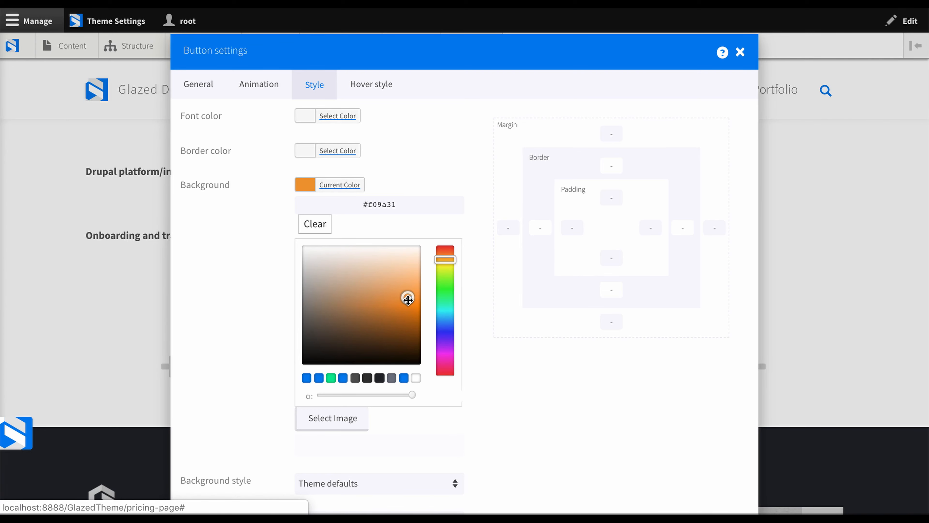
pyautogui.click(544, 386)
pyautogui.scroll(-2, 543, 386)
pyautogui.click(611, 480)
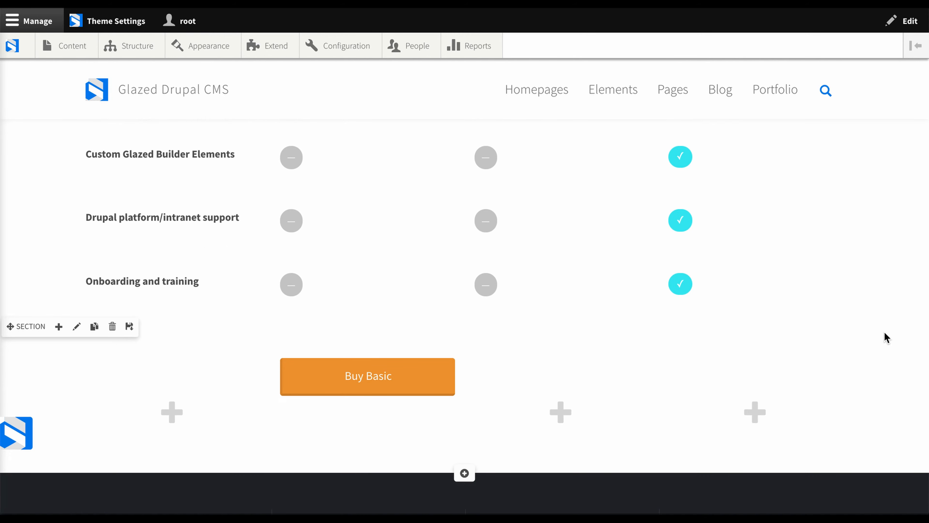
# - Duplicate the Buy Basic button twice, placing one copy in the Professional column and one in the Enterprise column
pyautogui.moveTo(351, 380)
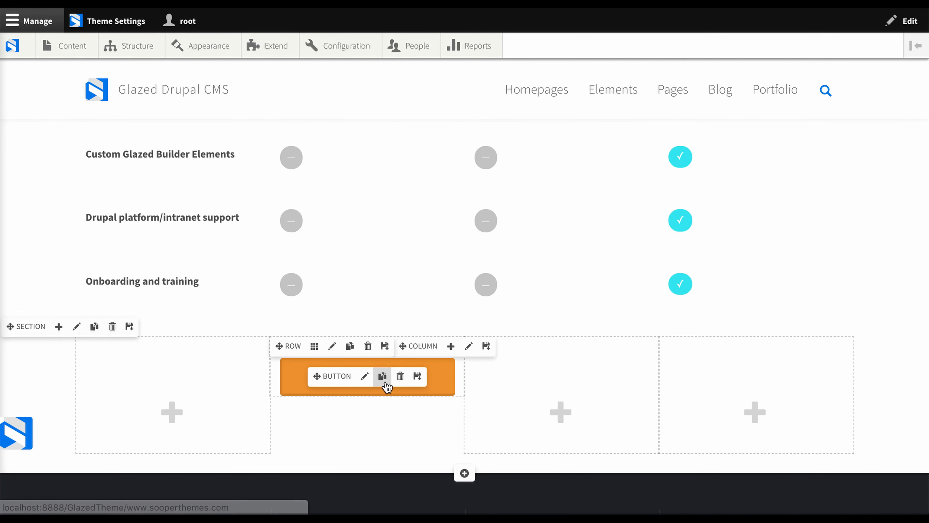
pyautogui.click(385, 382)
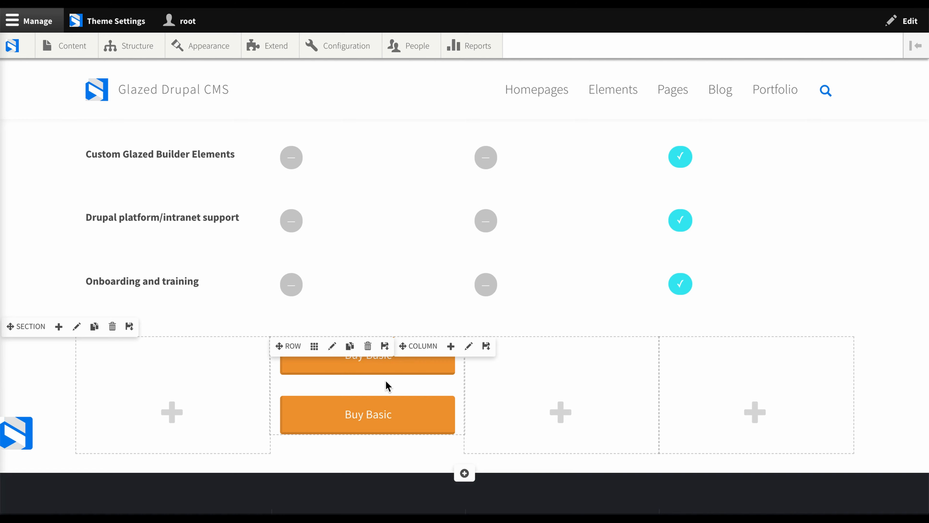
pyautogui.moveTo(384, 382)
pyautogui.moveTo(331, 377); pyautogui.dragTo(551, 404)
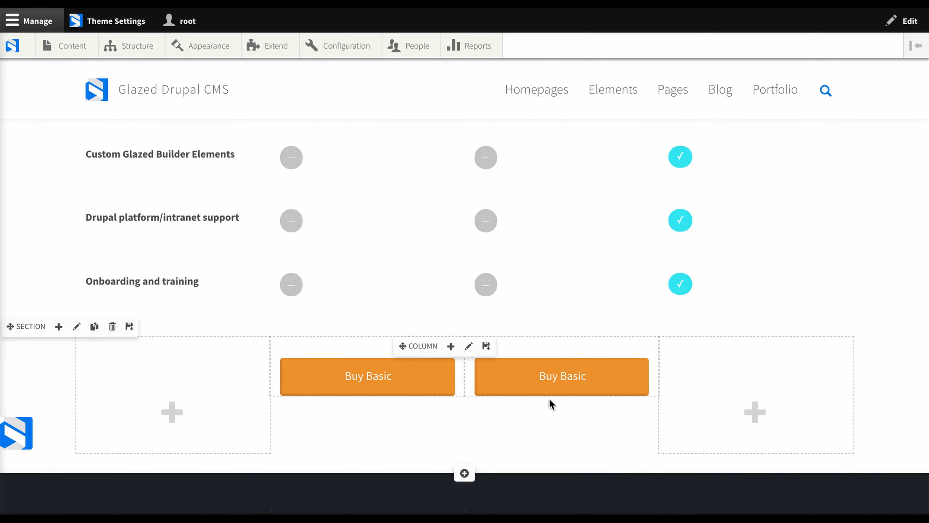
pyautogui.moveTo(543, 398)
pyautogui.click(573, 383)
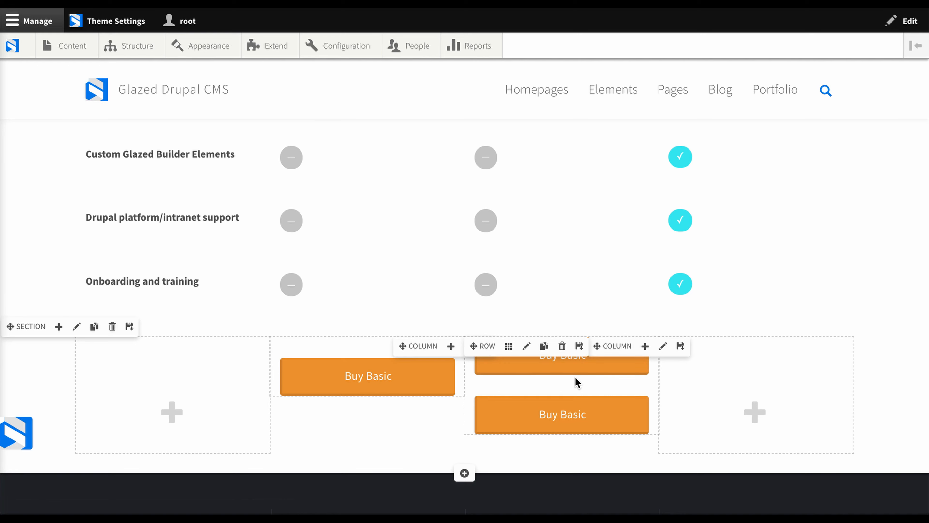
pyautogui.moveTo(533, 412); pyautogui.dragTo(728, 394)
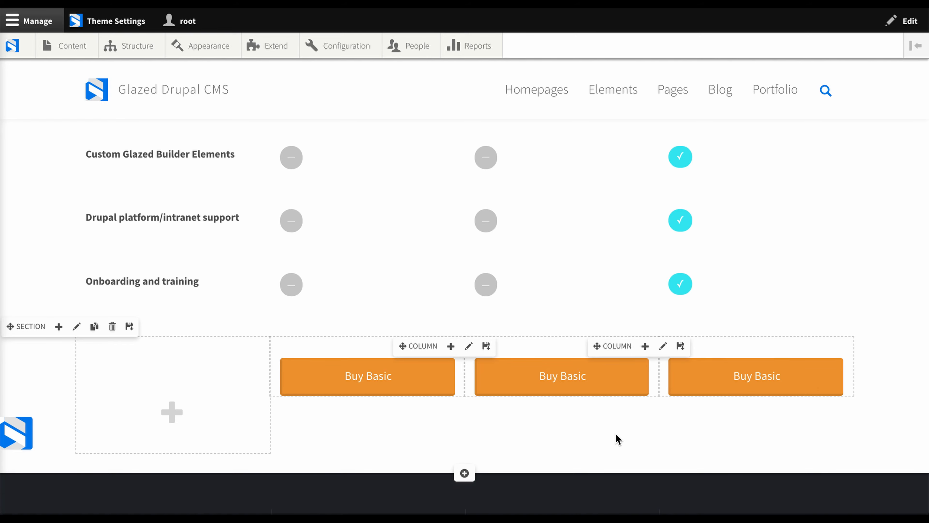
# - Change the title of the button in the Professional column to "Buy Professional" and save it
pyautogui.click(558, 377)
pyautogui.doubleClick(327, 145)
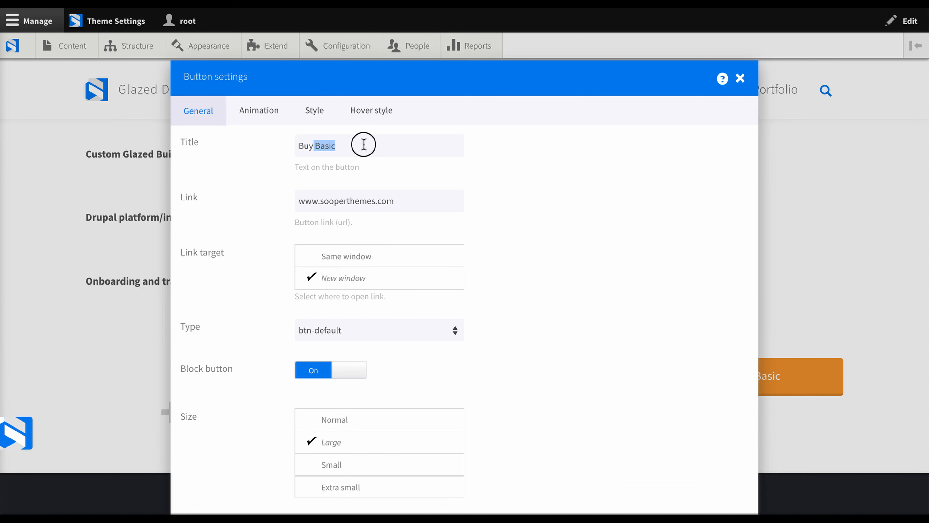
pyautogui.write('Professional')
pyautogui.press('Return')
# - Change the title of the button in the Enterprise column to "Buy Enterprise" and save it
pyautogui.click(752, 377)
pyautogui.doubleClick(327, 145)
pyautogui.write('Enterprise')
pyautogui.press('Return')
pyautogui.scroll(-10, 885, 216)
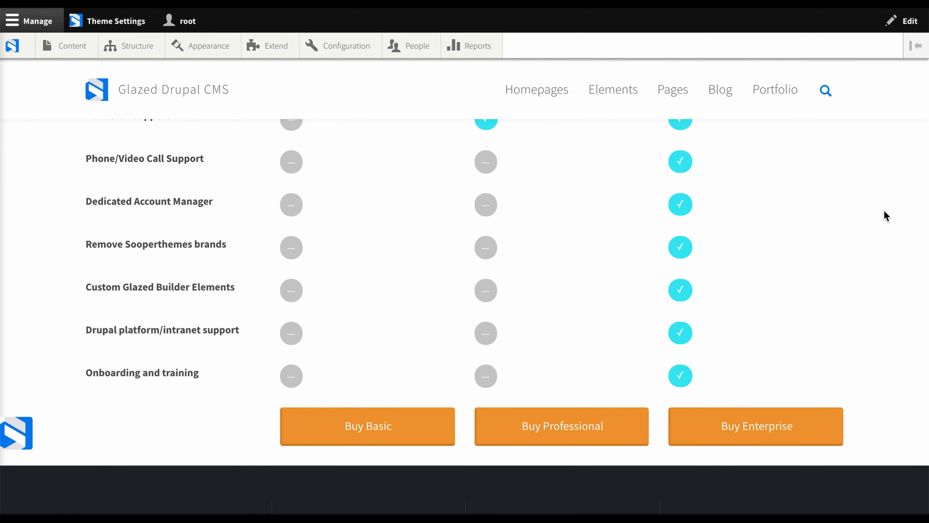